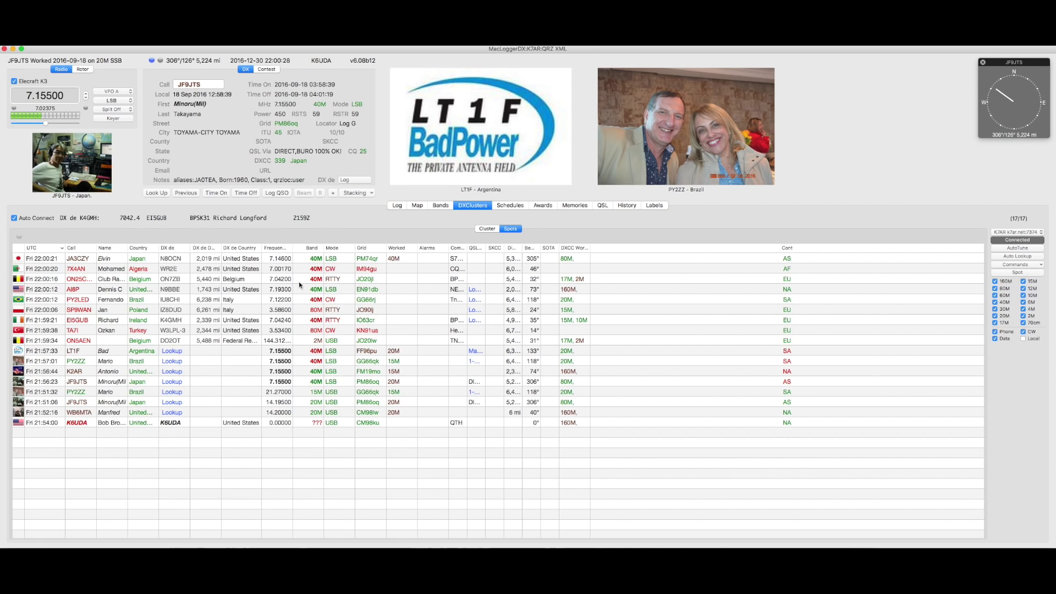
- View the spot map and band display, and tune to the Japanese spot at 7.14600 MHz on the 40M band scale
left_click(419, 206)
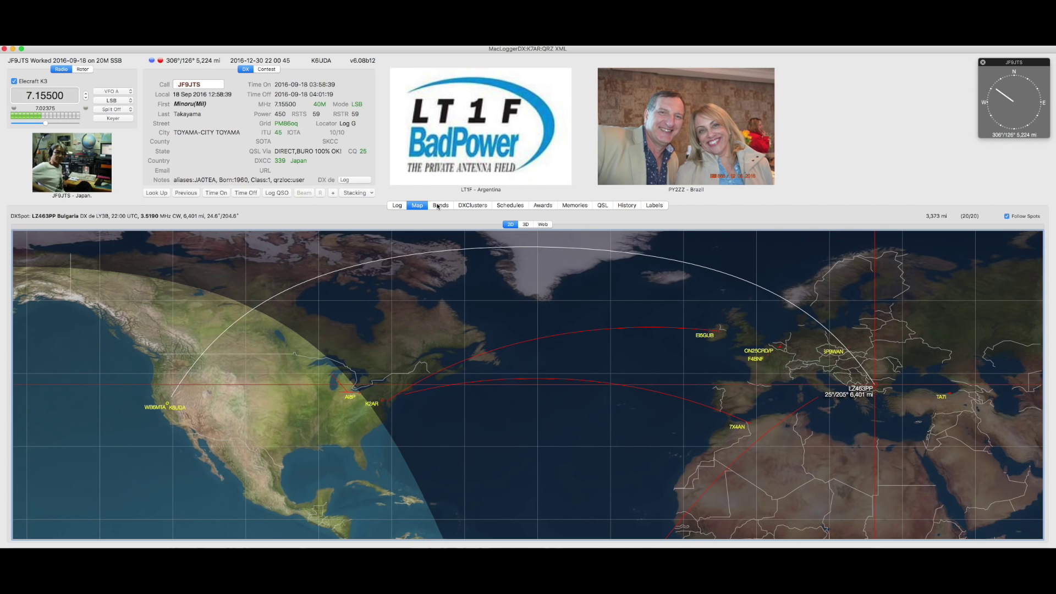
left_click(438, 207)
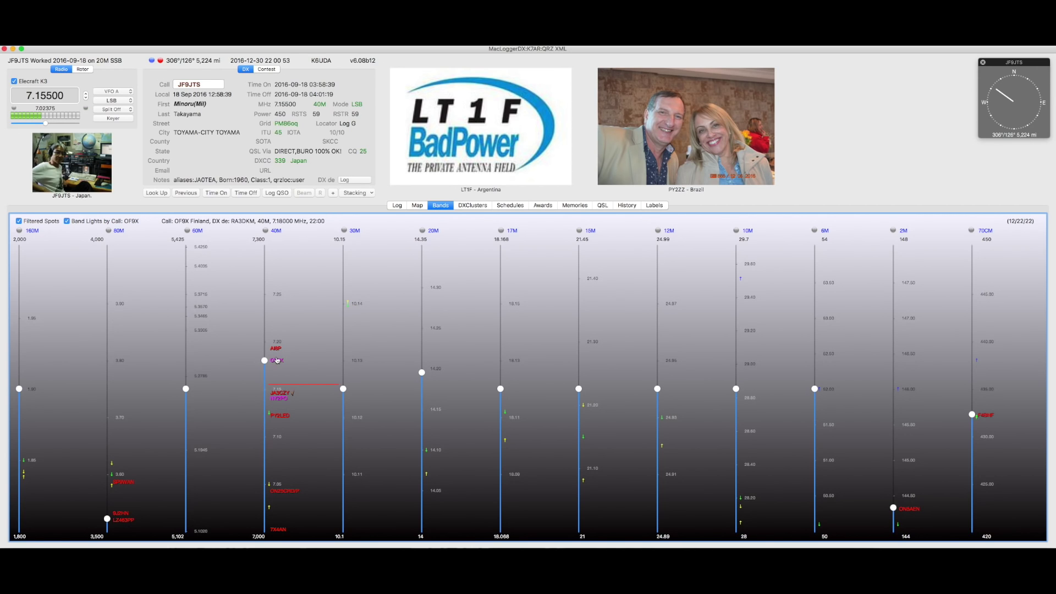
left_click(276, 394)
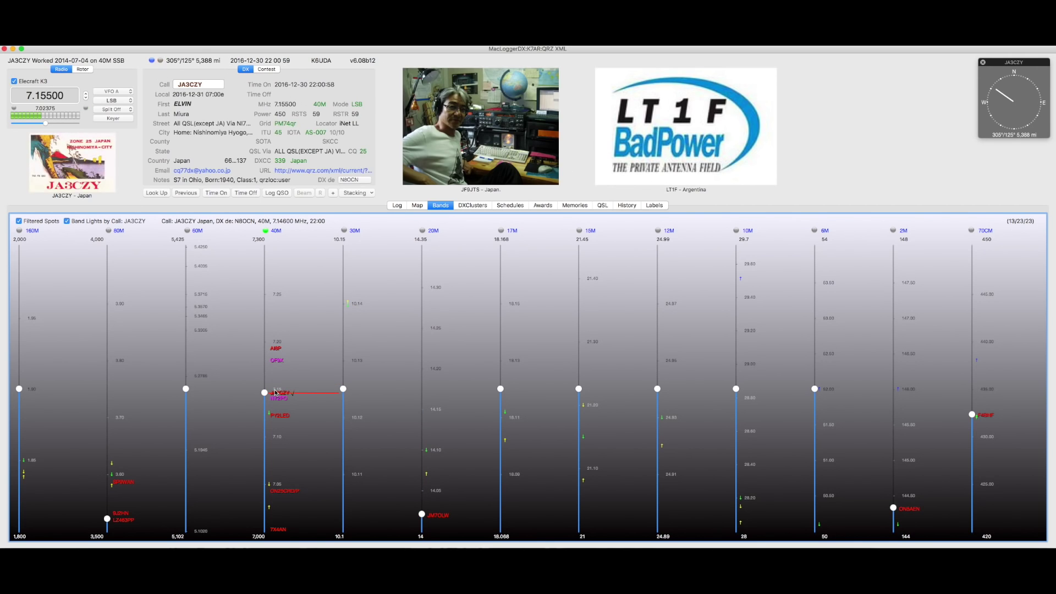
- Review the DX cluster spots and look through the broadcast schedules list
left_click(473, 205)
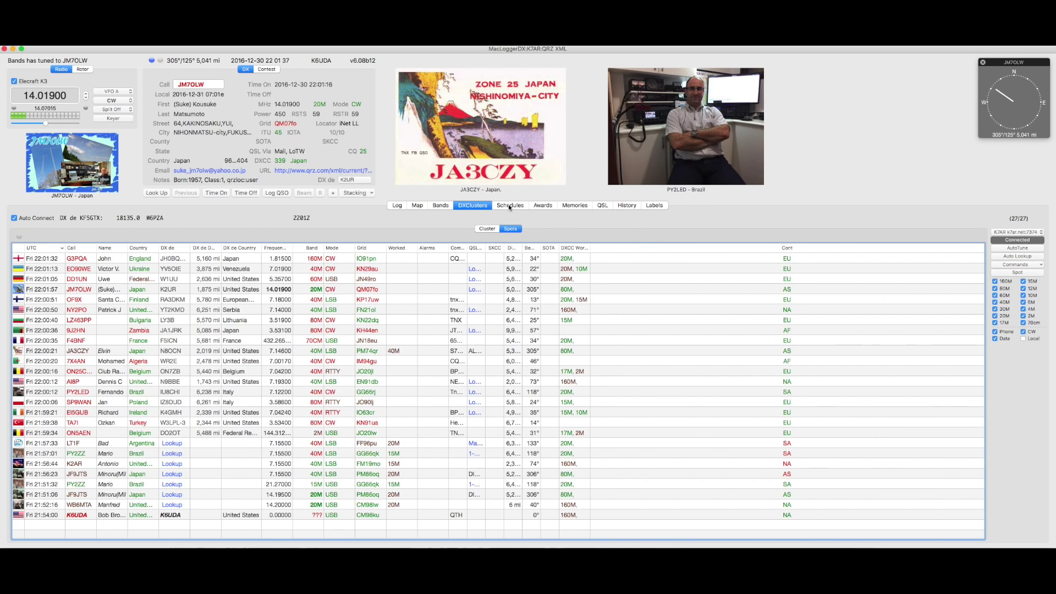
left_click(510, 207)
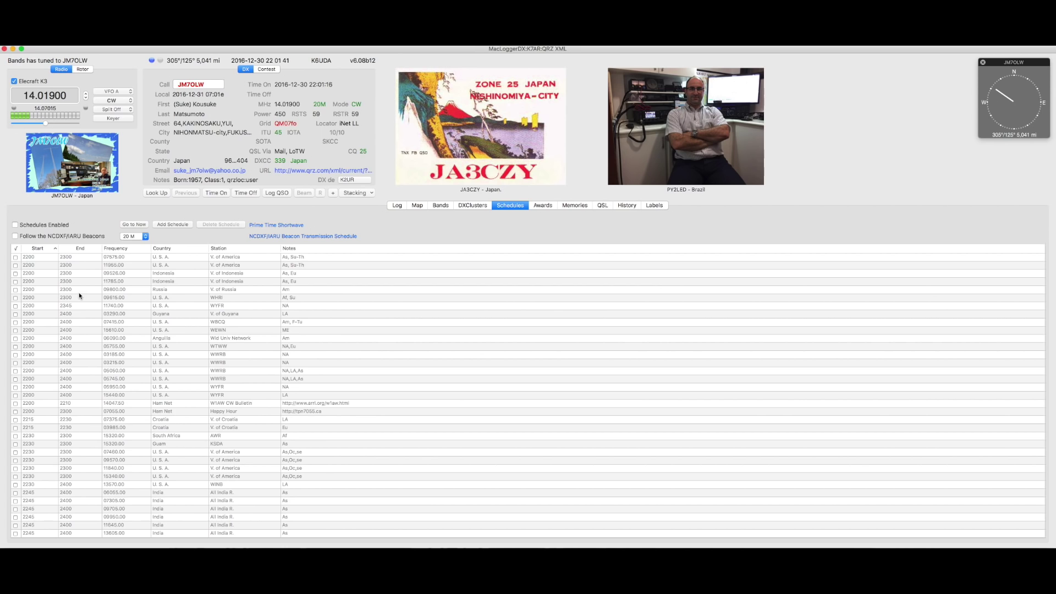
scroll(78, 292, "down", 10)
scroll(78, 292, "down", 8)
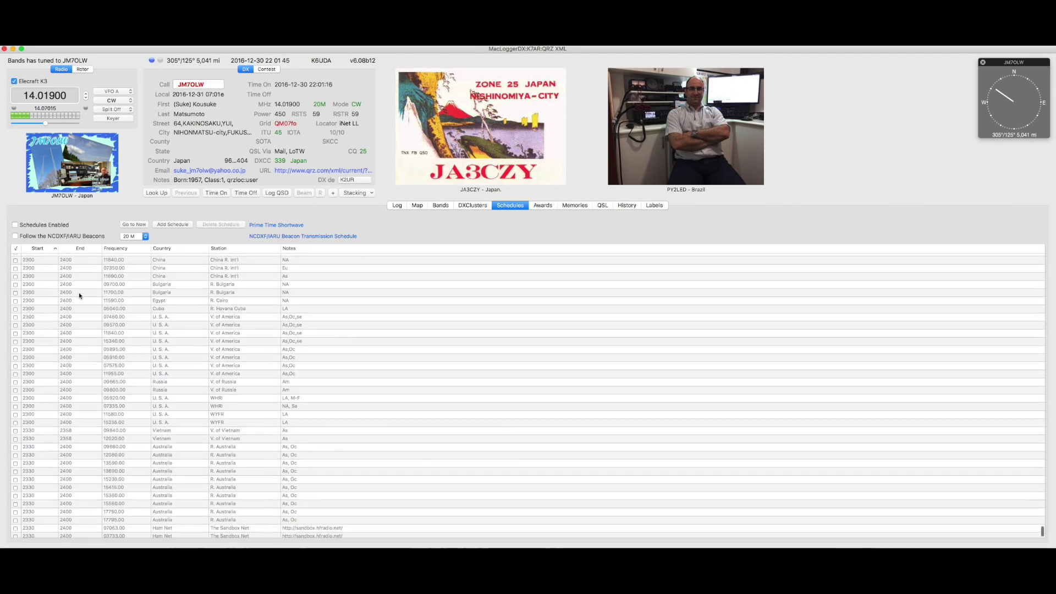
- Examine the DXCC award tracking, going through the entity list down to its end
left_click(544, 205)
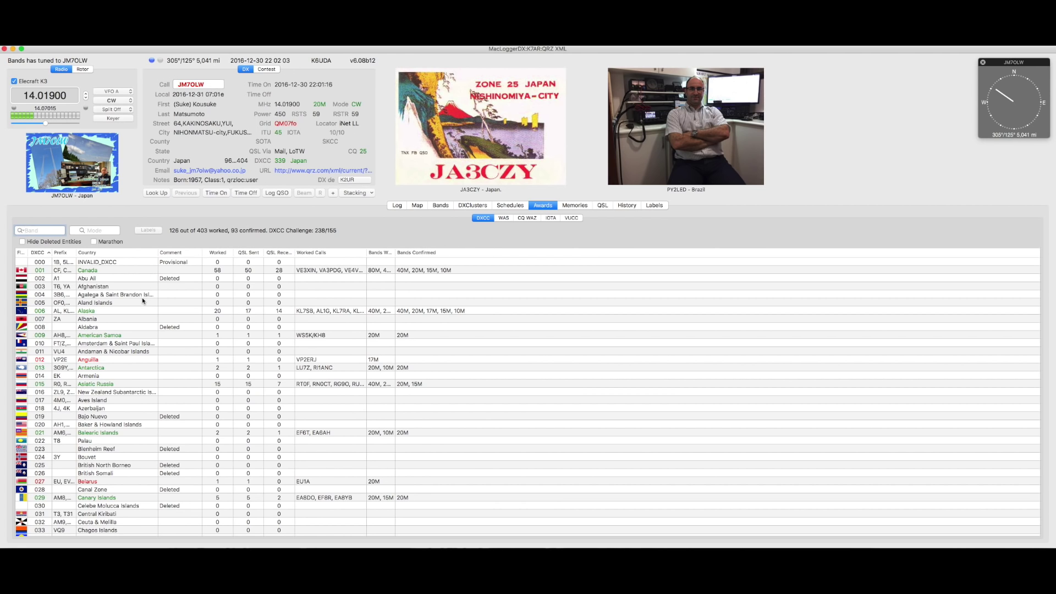
scroll(143, 301, "down", 10)
scroll(142, 301, "down", 9)
scroll(142, 301, "down", 20)
scroll(142, 301, "down", 20)
scroll(143, 301, "down", 20)
scroll(141, 300, "down", 20)
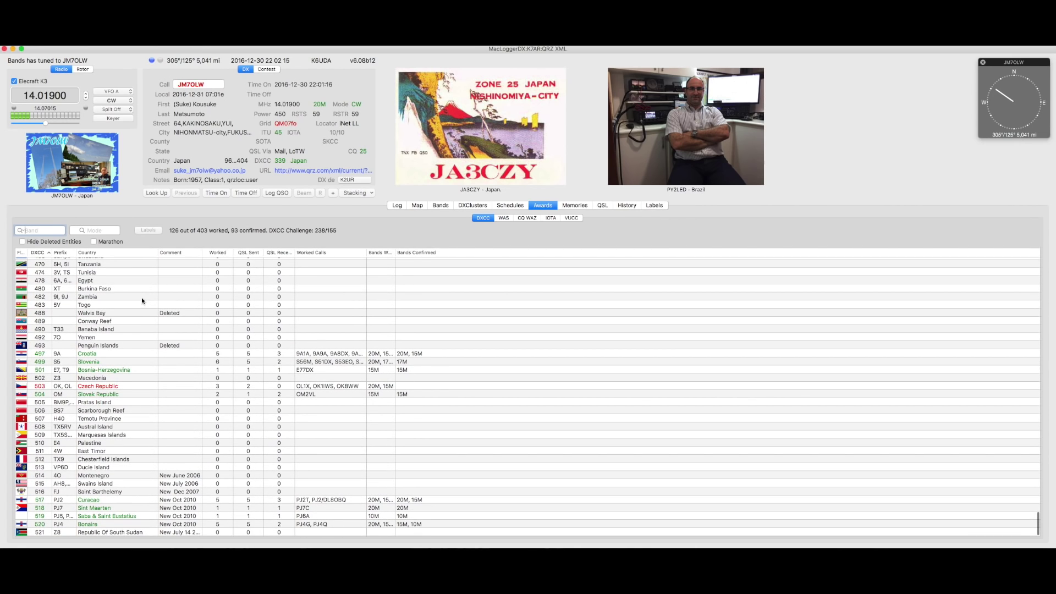
- Review the WAS award progress by state and the CQ WAZ award progress by zone
left_click(502, 217)
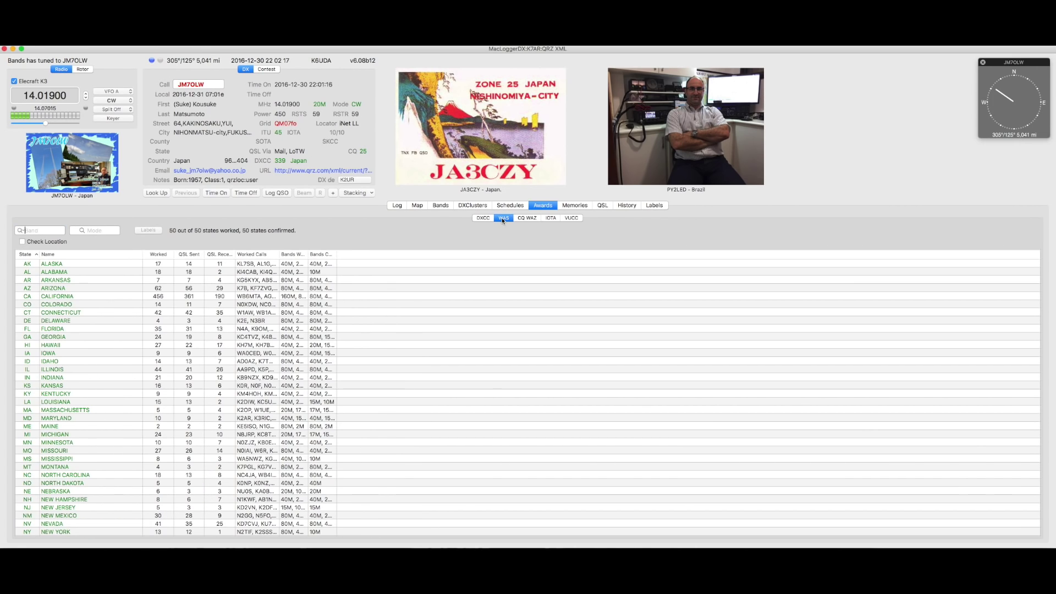
scroll(157, 329, "down", 5)
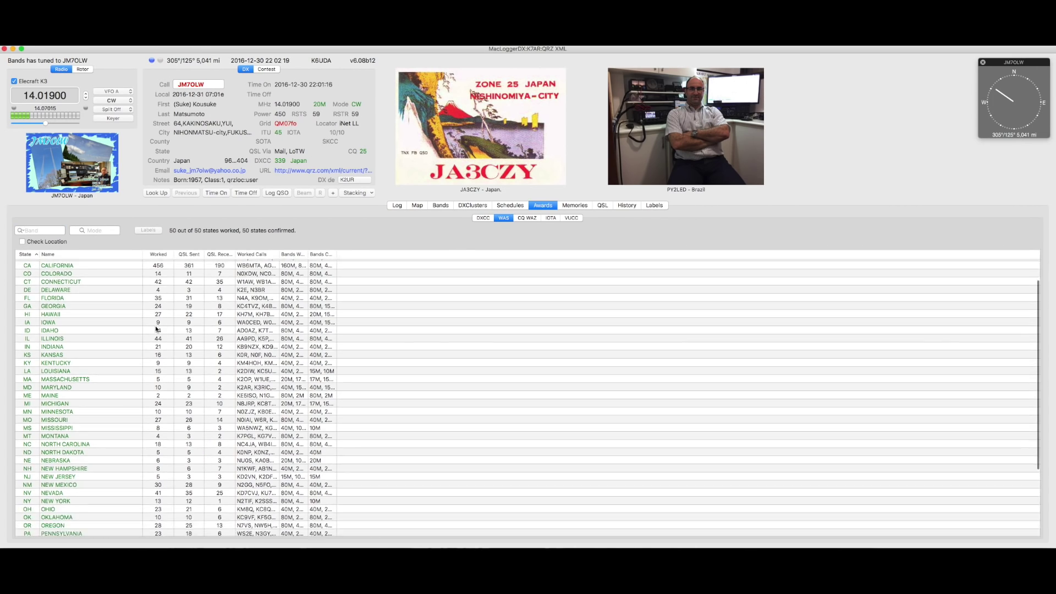
scroll(156, 329, "up", 5)
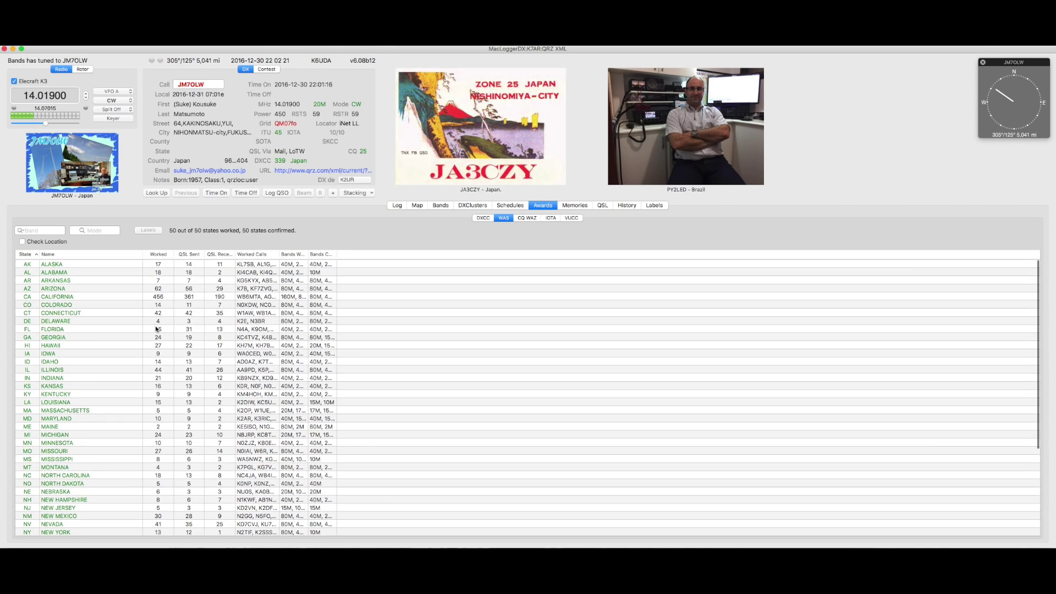
left_click(526, 219)
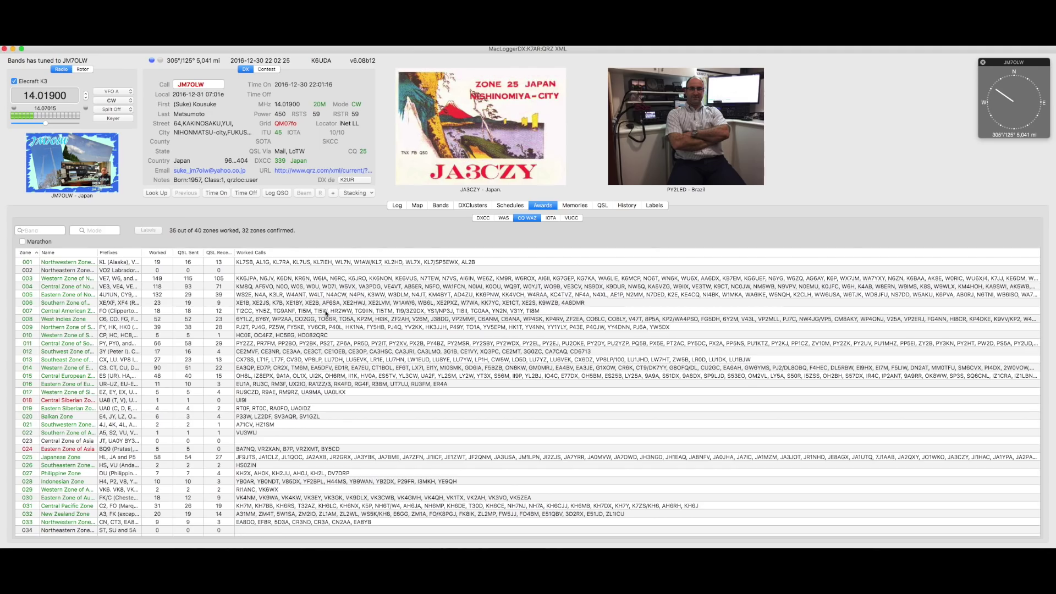
scroll(326, 313, "down", 3)
scroll(326, 313, "up", 3)
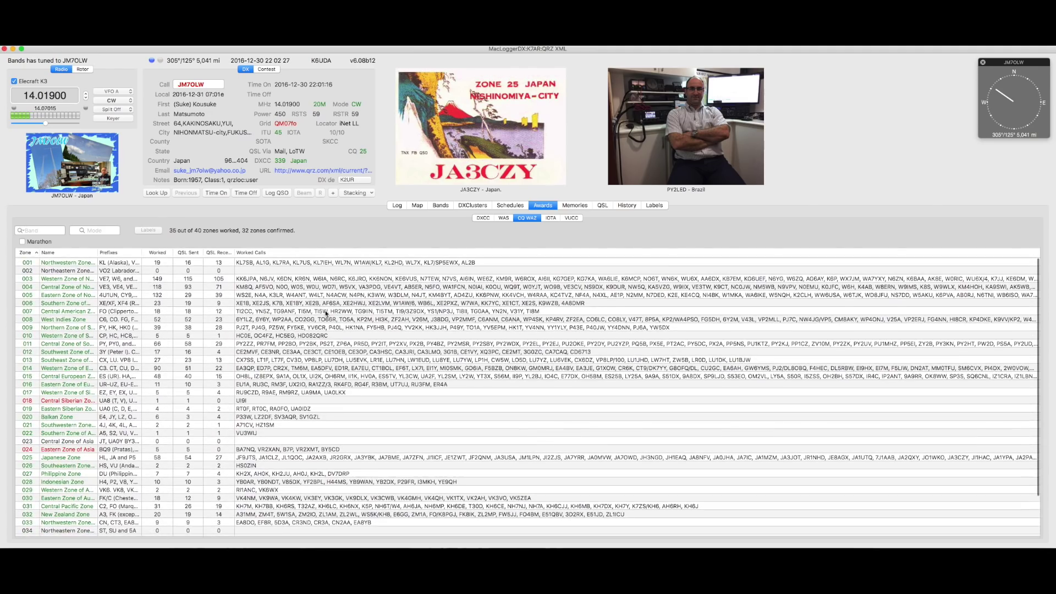
- Review the IOTA award progress by island and the VUCC award progress by grid square
left_click(550, 218)
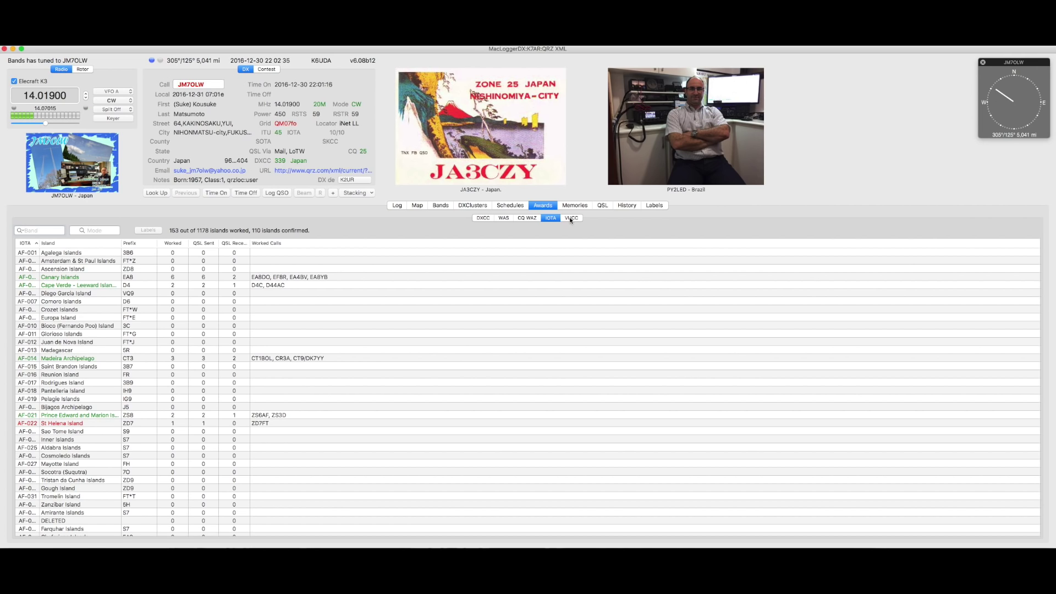
left_click(571, 219)
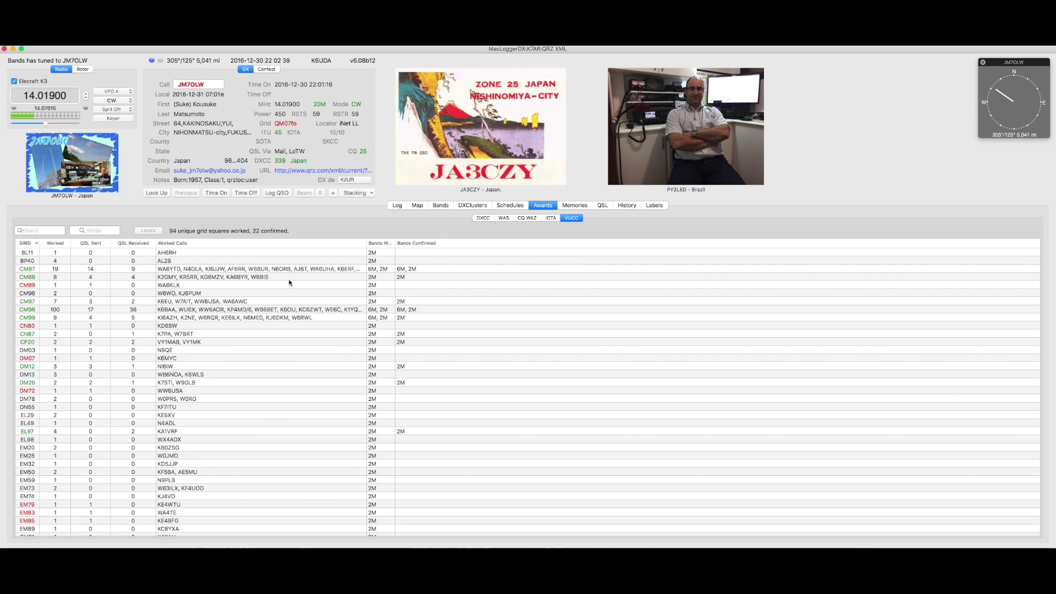
scroll(282, 285, "down", 10)
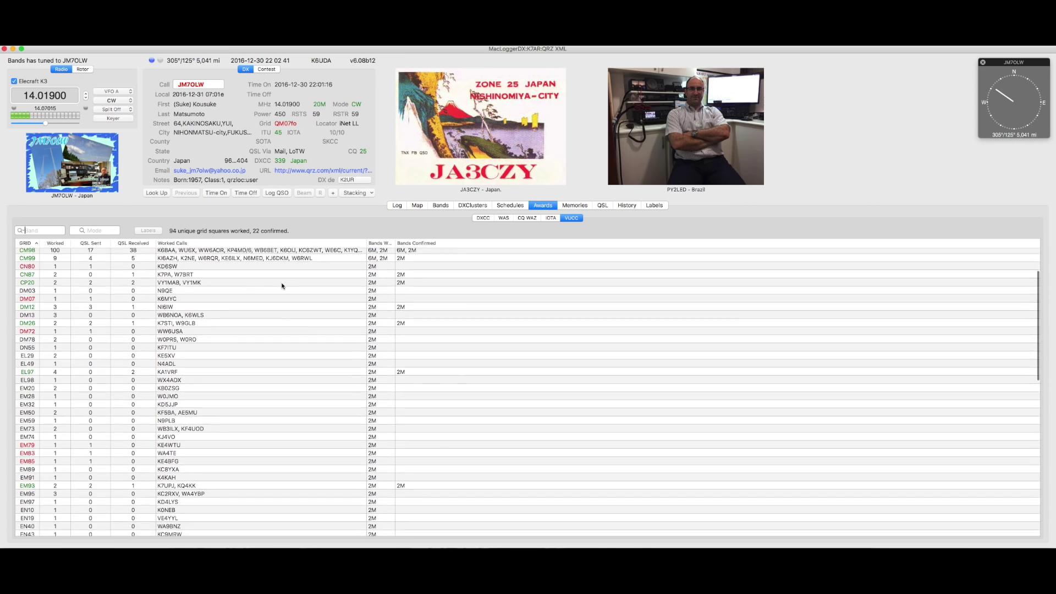
scroll(283, 285, "down", 10)
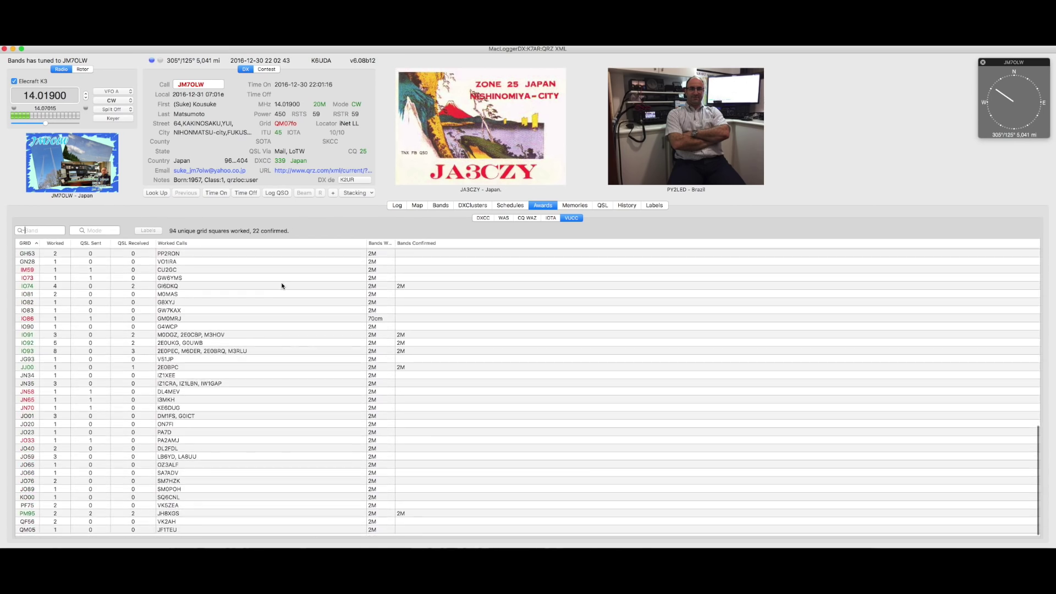
scroll(282, 284, "up", 10)
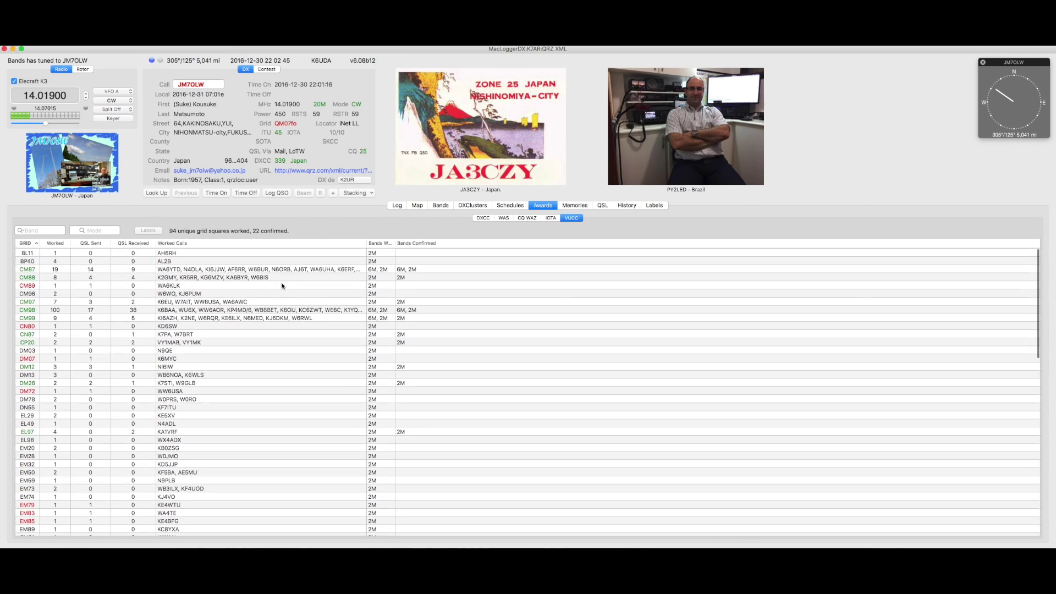
- Look through the memories Master List of frequencies and inspect the QSL card preview with its settings
left_click(576, 205)
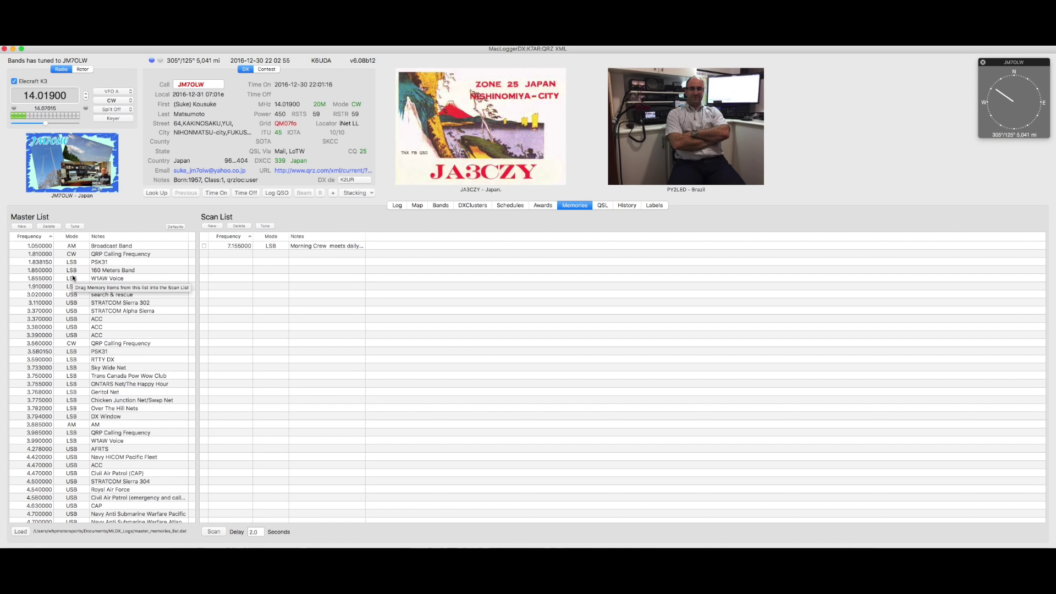
scroll(70, 265, "down", 10)
scroll(73, 278, "down", 15)
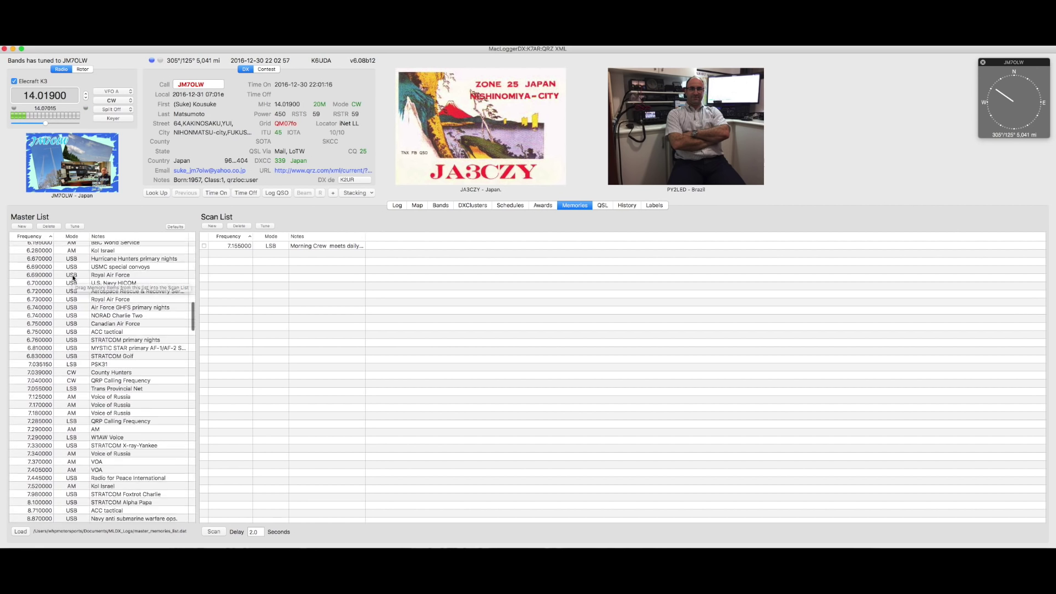
scroll(73, 278, "down", 3)
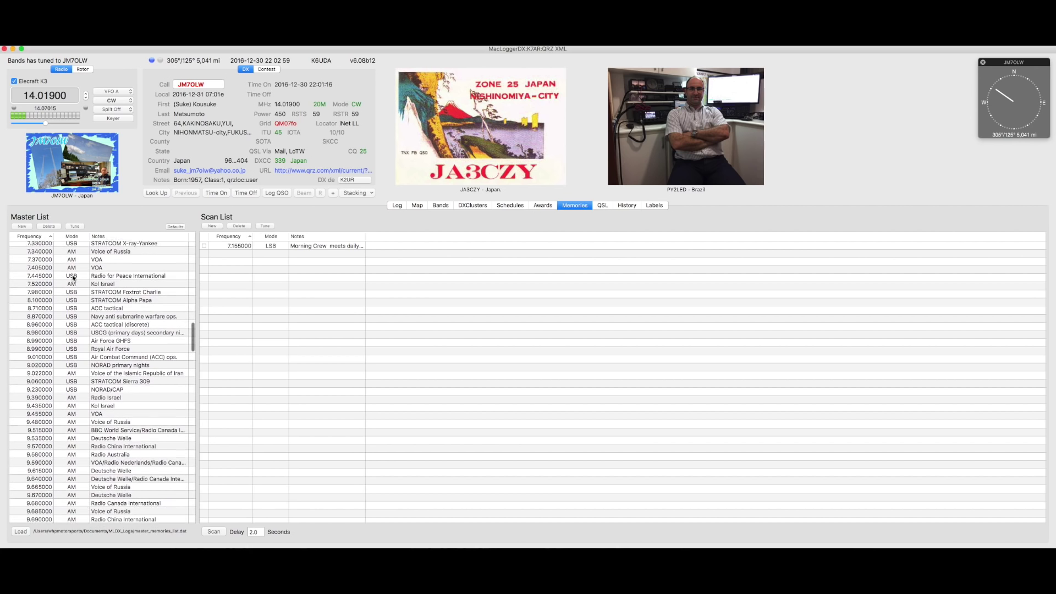
left_click(603, 205)
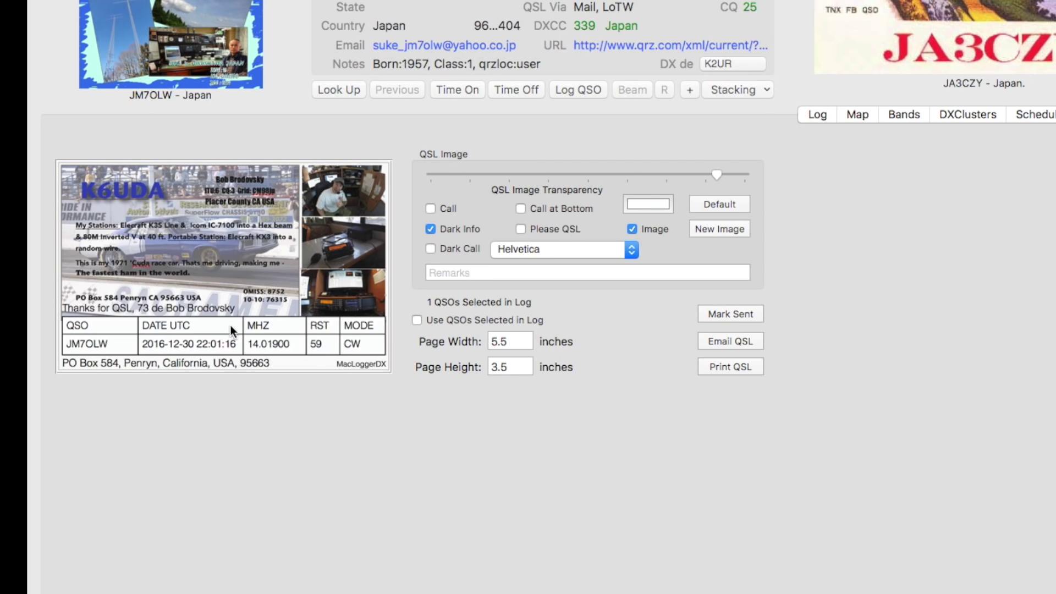
left_click(115, 349)
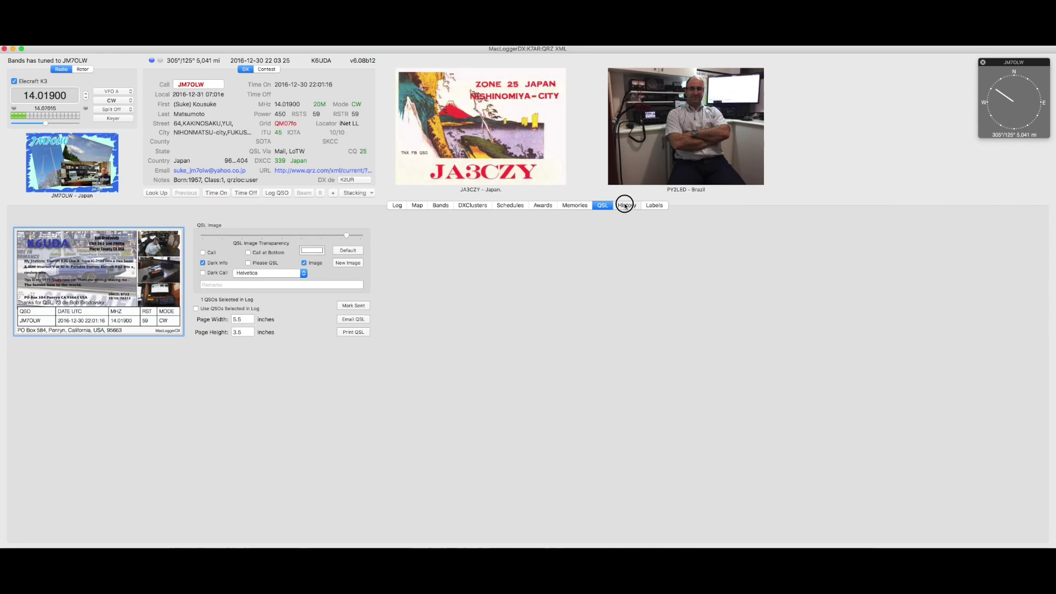
- Look through the spot history and view the address labels for the QSOs selected in the log
left_click(625, 203)
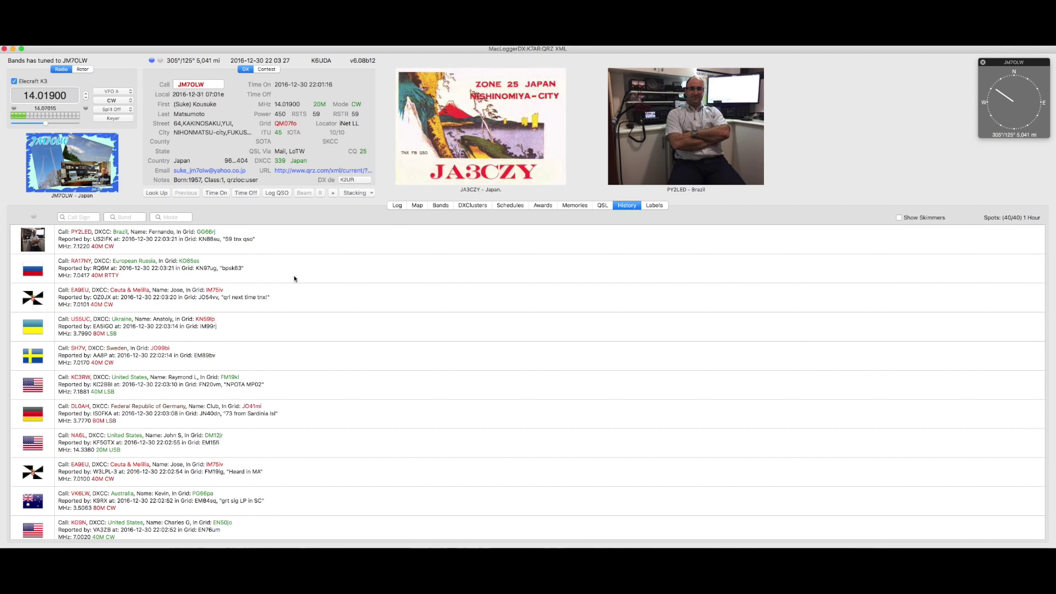
scroll(295, 279, "down", 5)
scroll(294, 279, "down", 8)
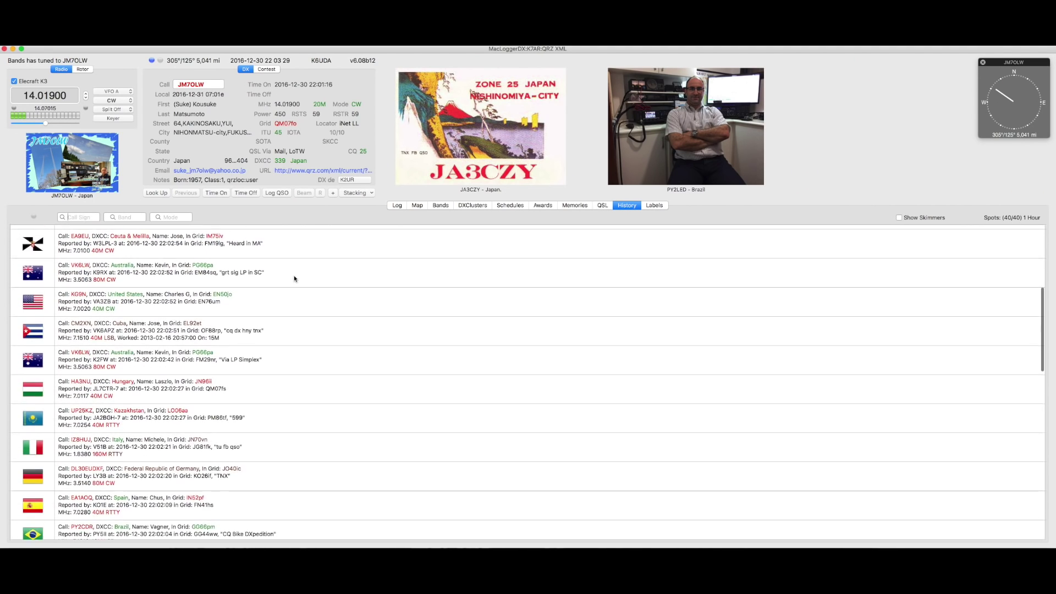
scroll(294, 278, "down", 10)
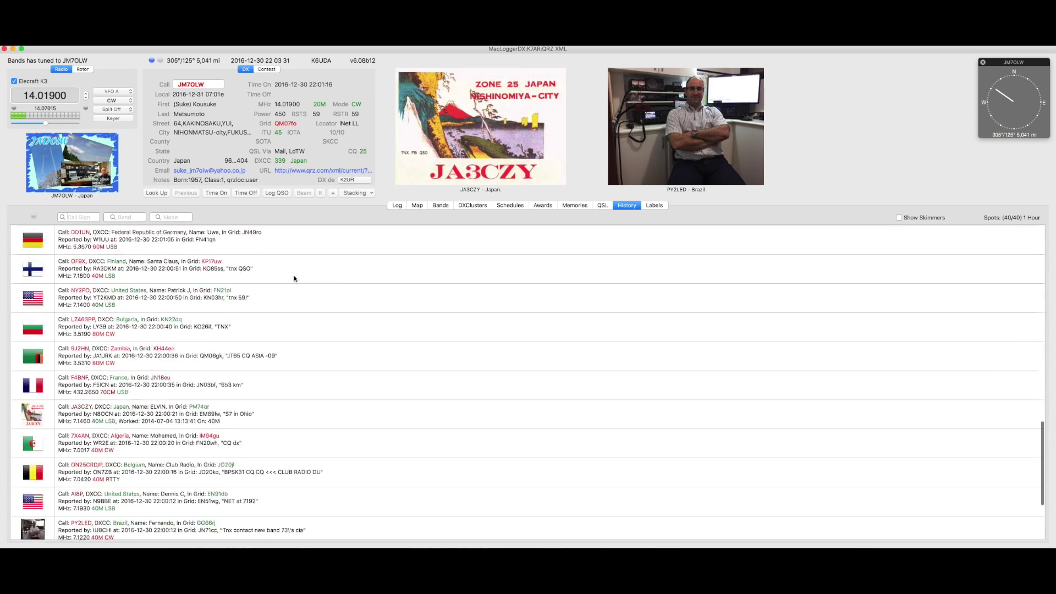
scroll(294, 279, "up", 20)
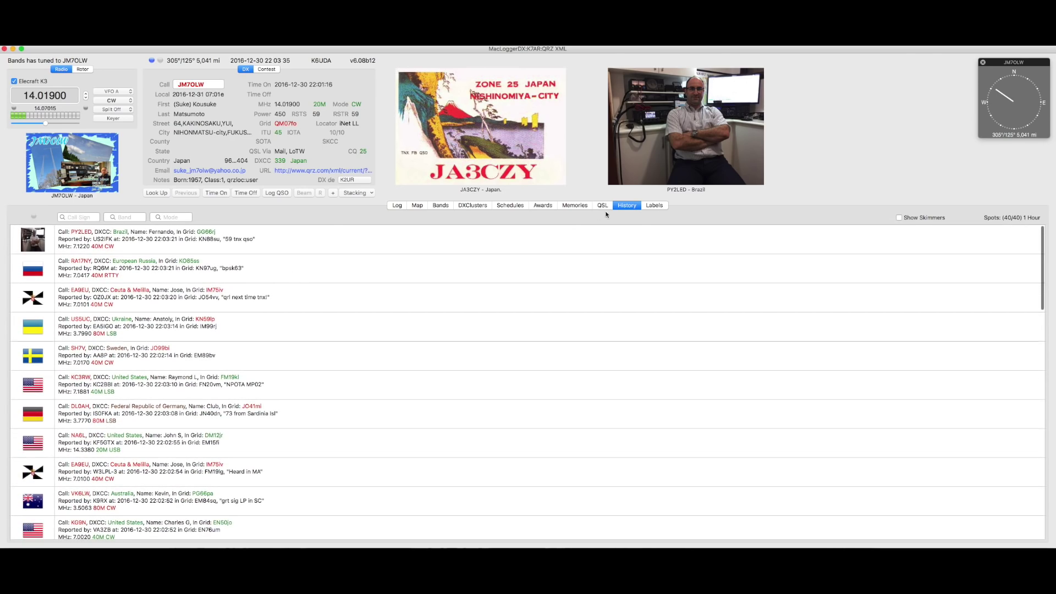
left_click(653, 207)
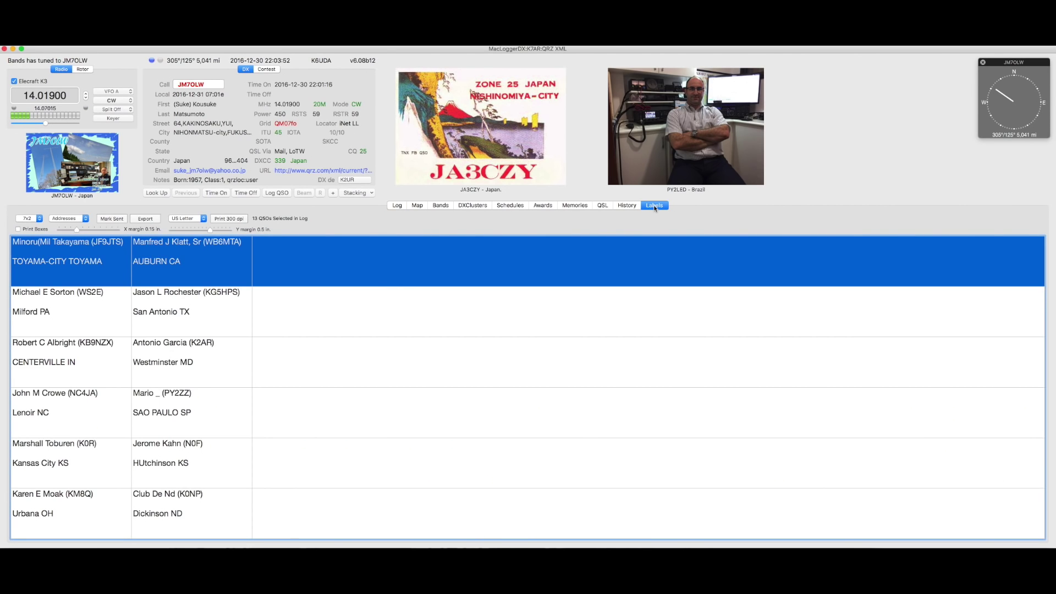
scroll(175, 326, "down", 3)
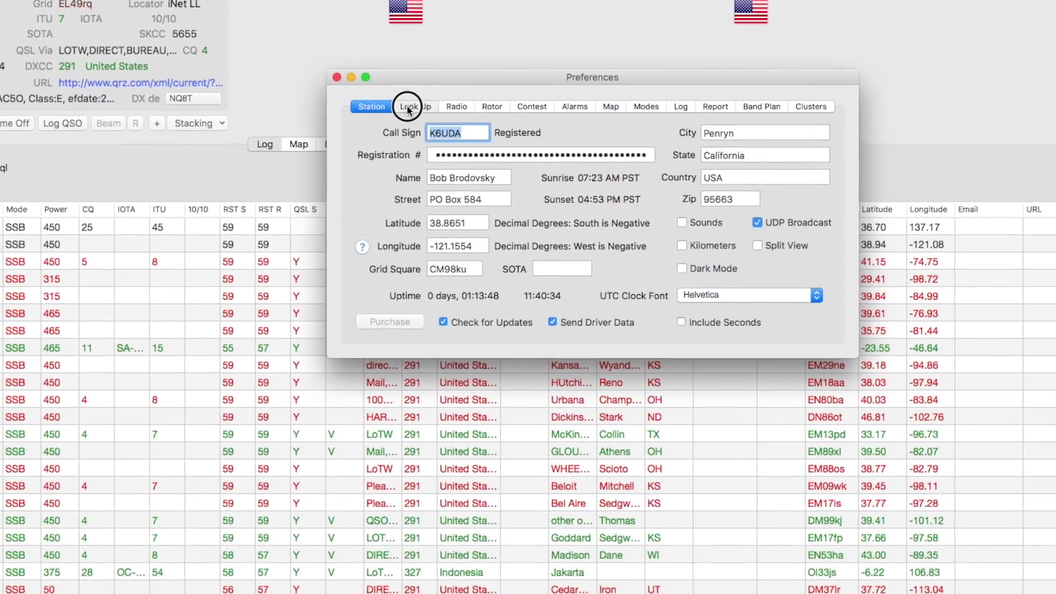
- Check the Look Up preferences for QRZ XML and the supported radio models in the Radio preferences
left_click(433, 129)
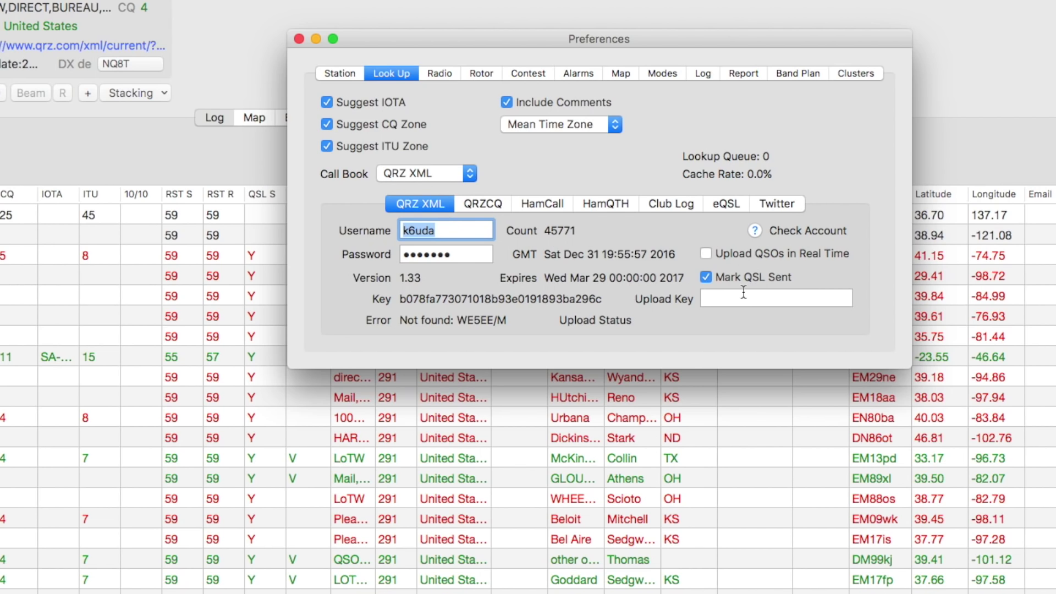
left_click(447, 71)
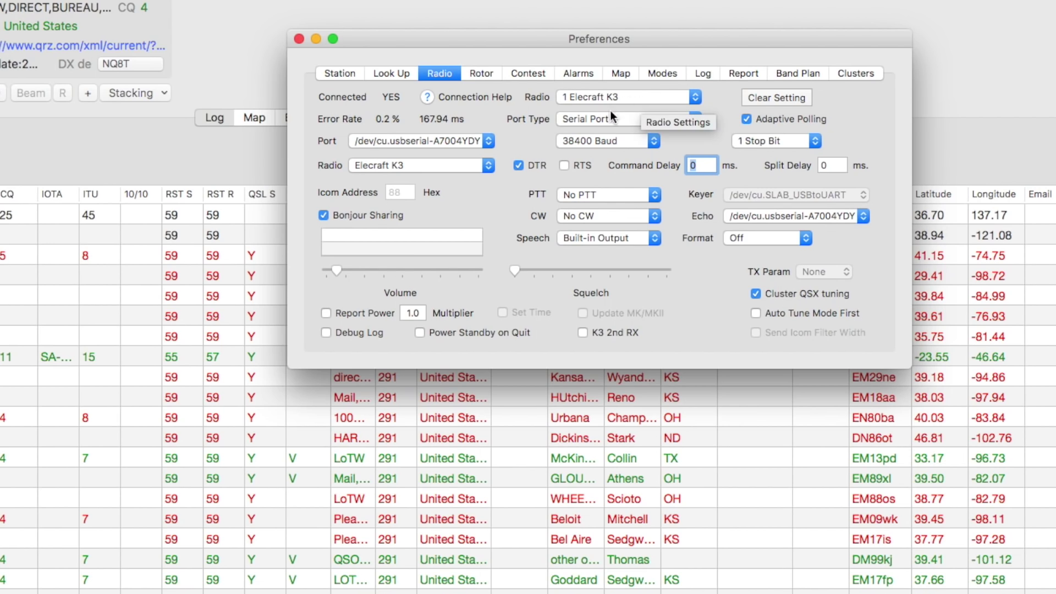
left_click(488, 165)
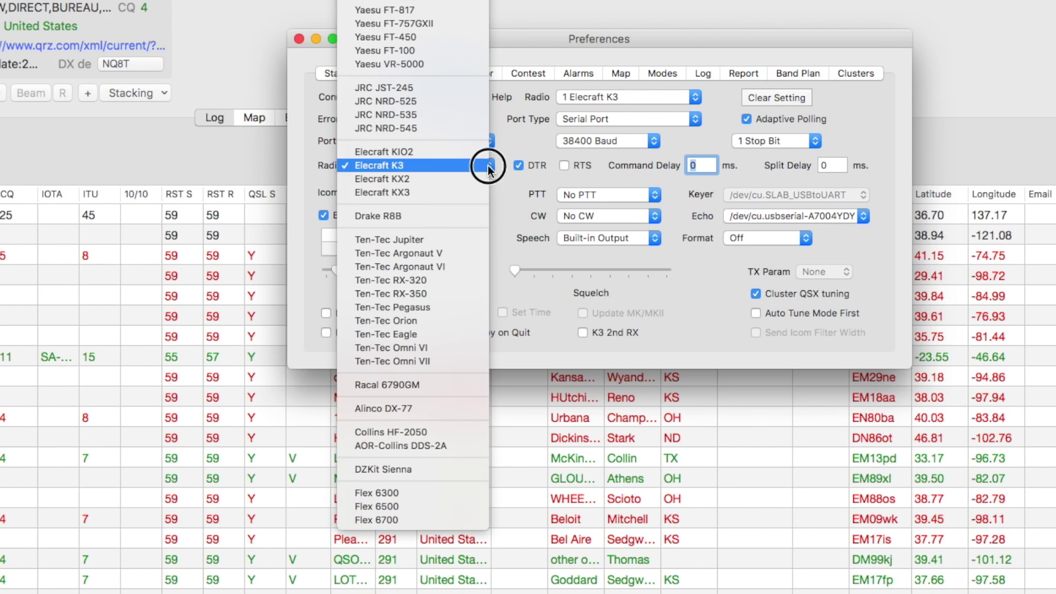
left_click(488, 165)
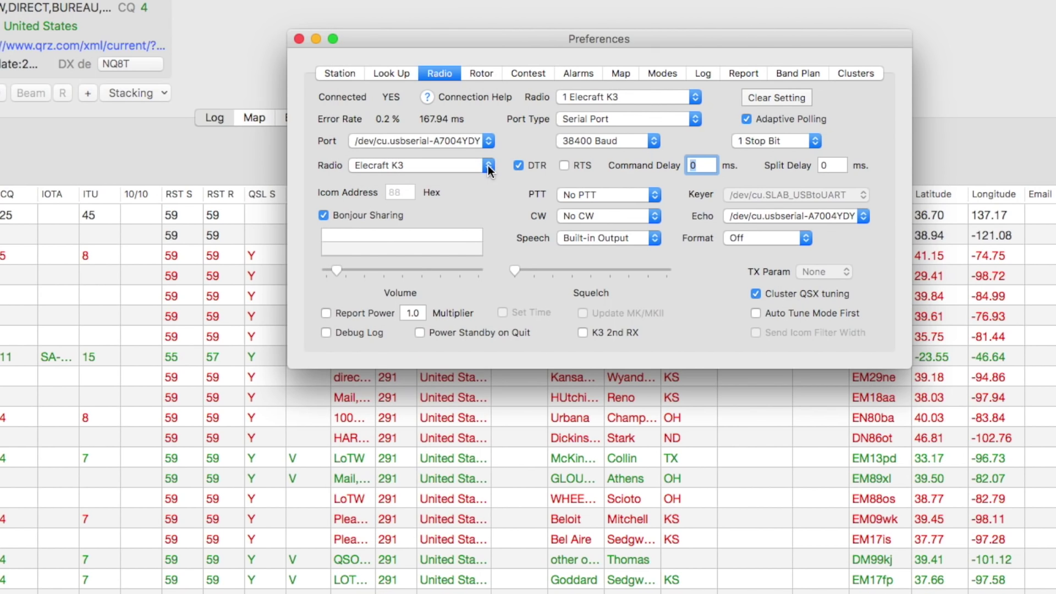
- Check the saved radio configurations available in the Radio preferences, keeping 1 Elecraft K3 selected
left_click(697, 94)
left_click(697, 94)
left_click(696, 94)
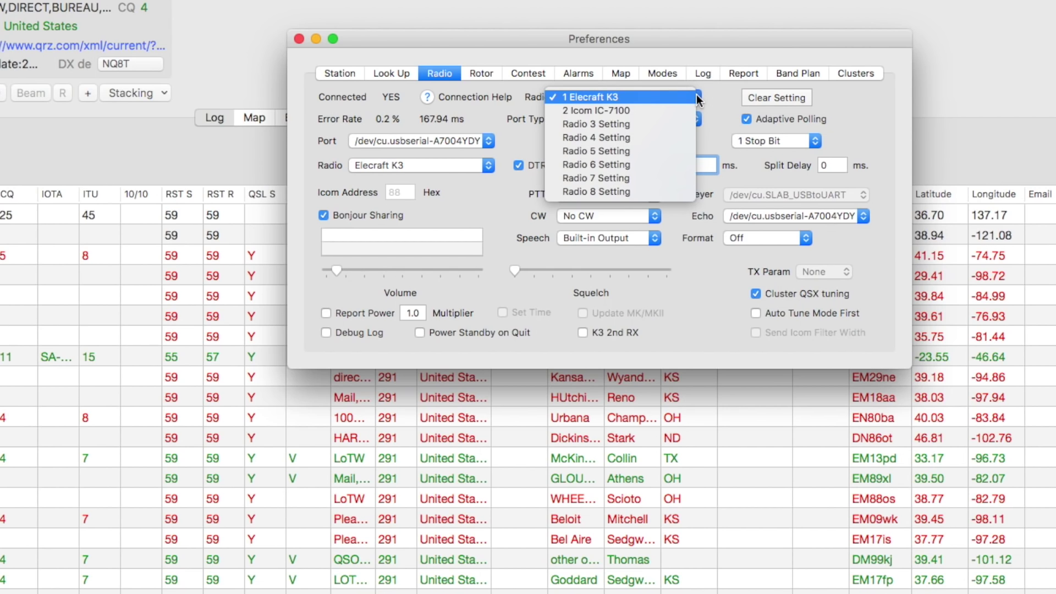
left_click(696, 94)
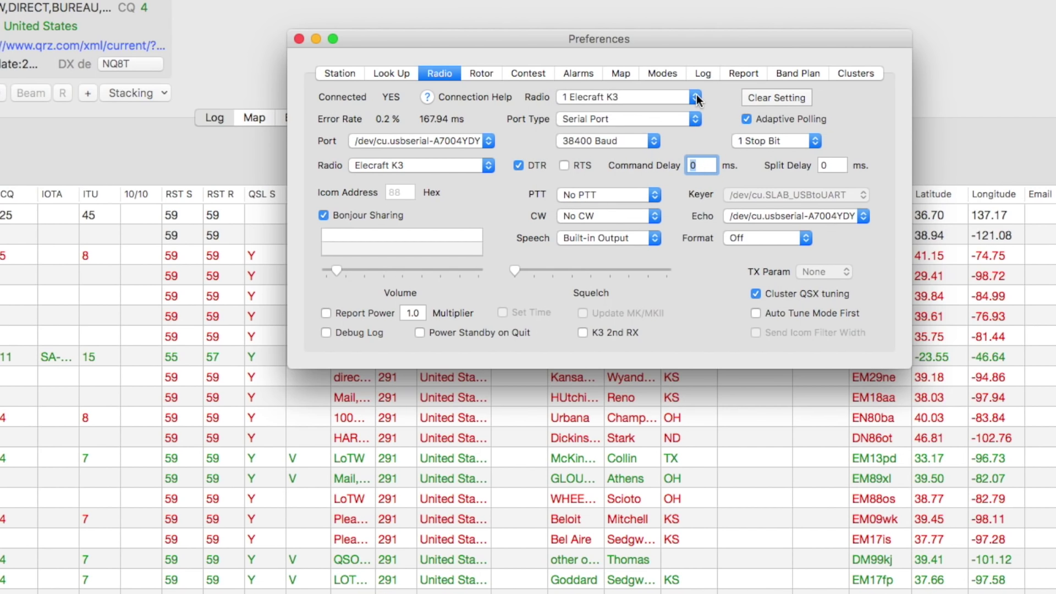
- Check the supported rotor models in the Rotor preferences, keeping No Rotor selected
left_click(490, 74)
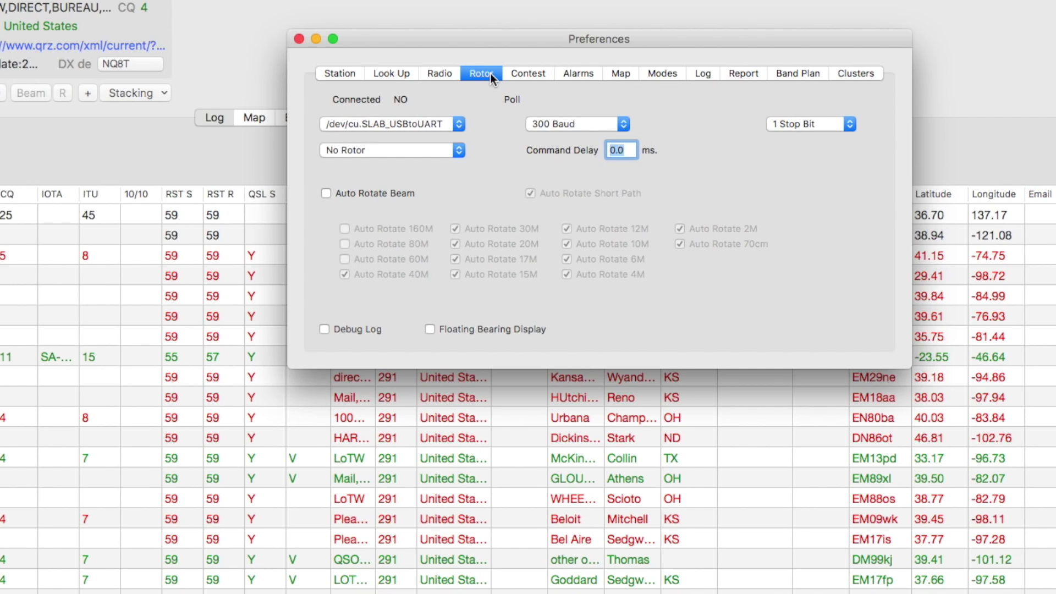
left_click(460, 151)
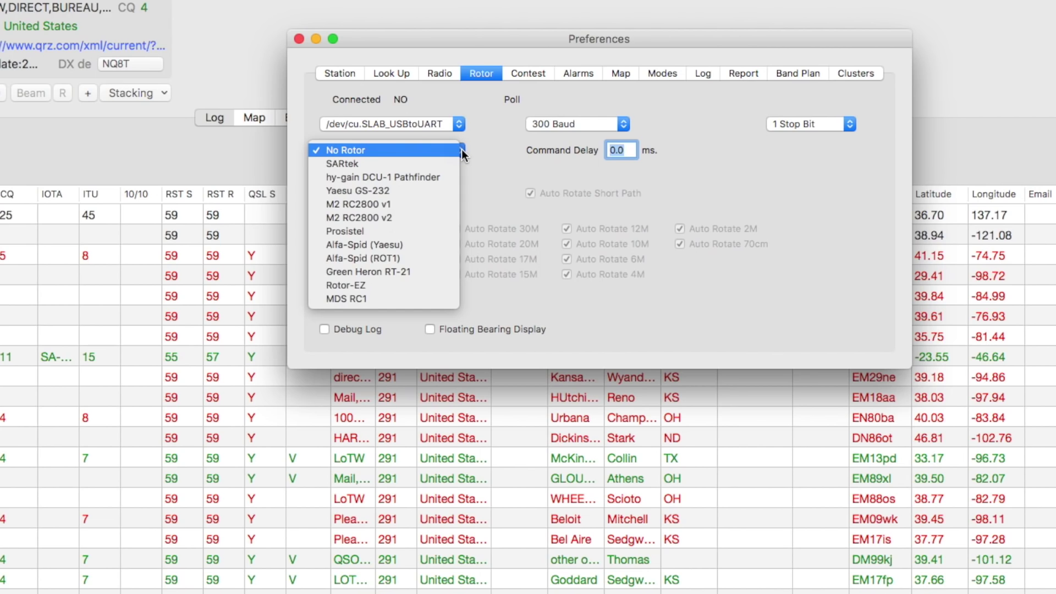
left_click(461, 150)
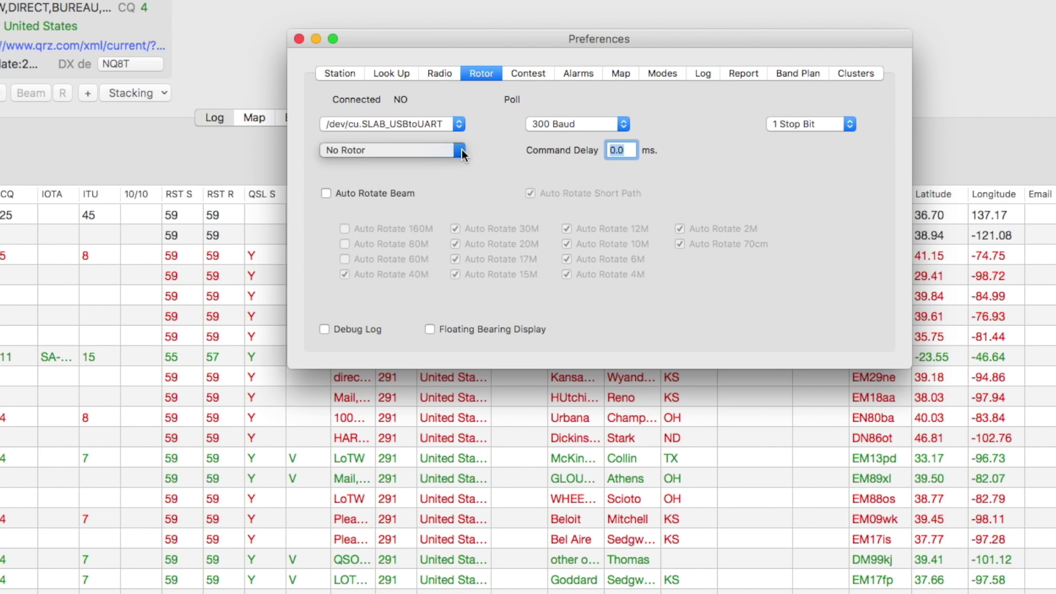
- Set the Contest ID to CA-QSO-PARTY and enable Show Numeric Exchange, Show String Exchange and Show RST in the Contest preferences
left_click(527, 73)
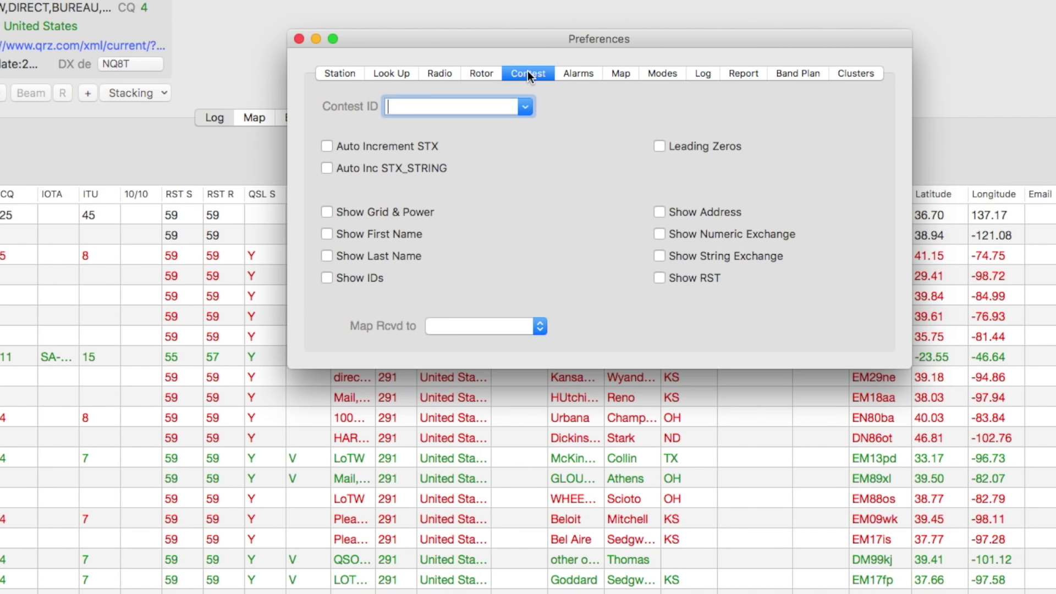
left_click(524, 107)
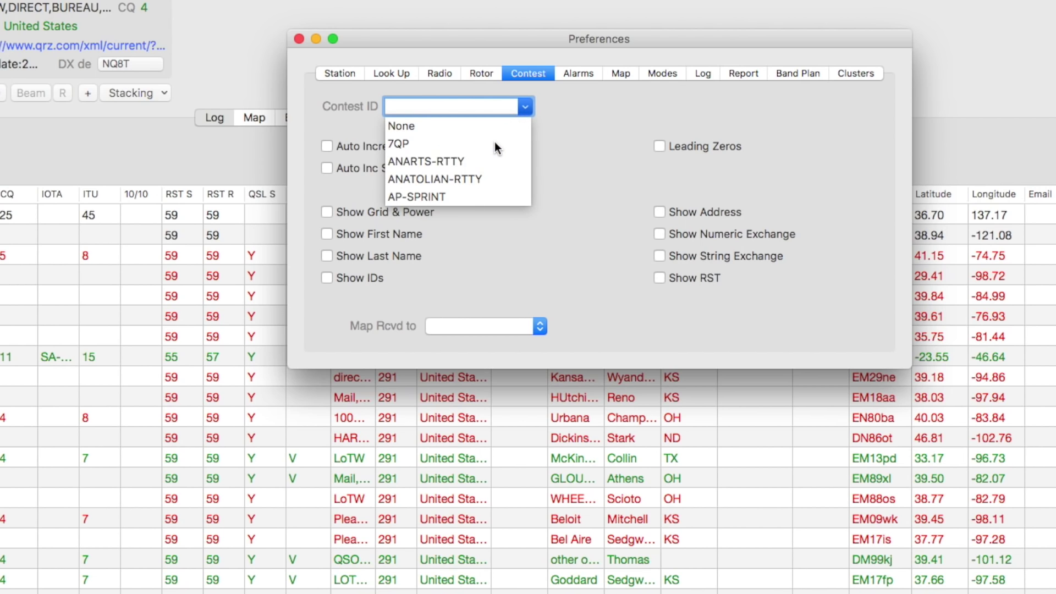
scroll(494, 141, "down", 5)
scroll(494, 141, "down", 5)
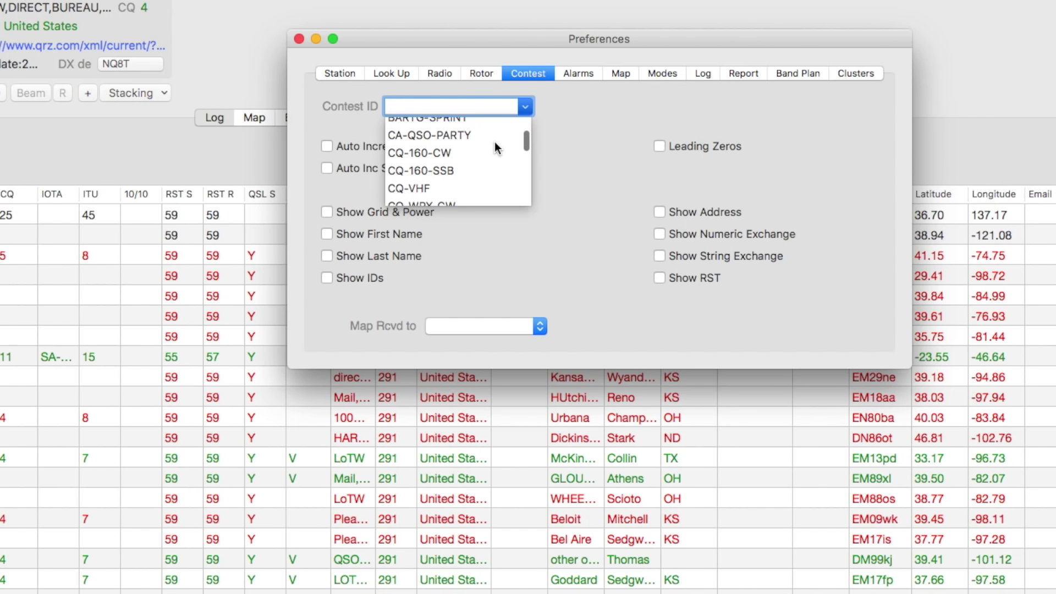
left_click(451, 135)
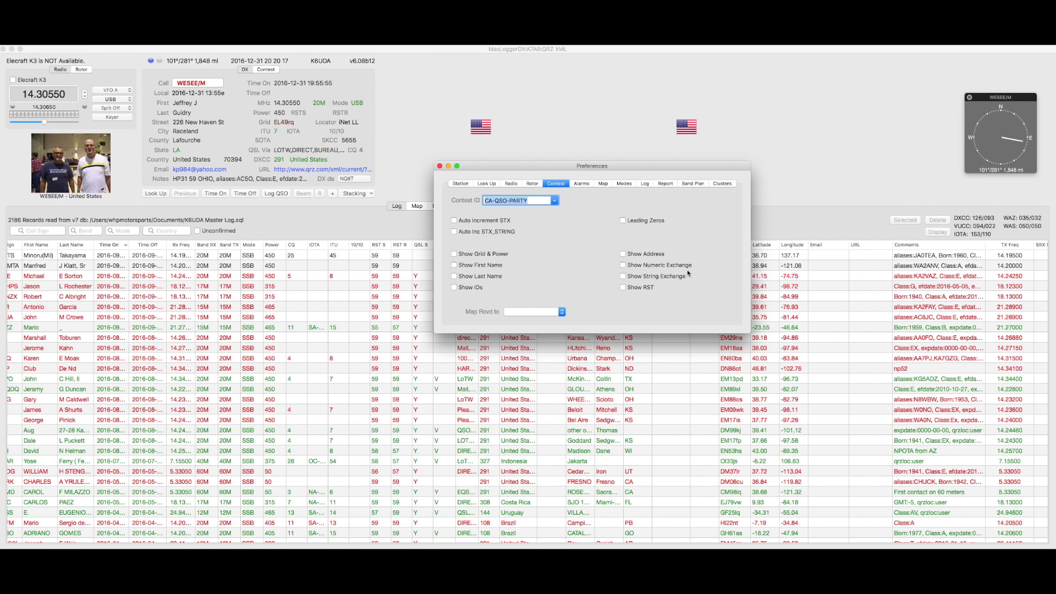
left_click(624, 266)
left_click(624, 278)
left_click(624, 288)
- Review the Alarms, Map, Modes, Log and Report preferences
left_click(582, 185)
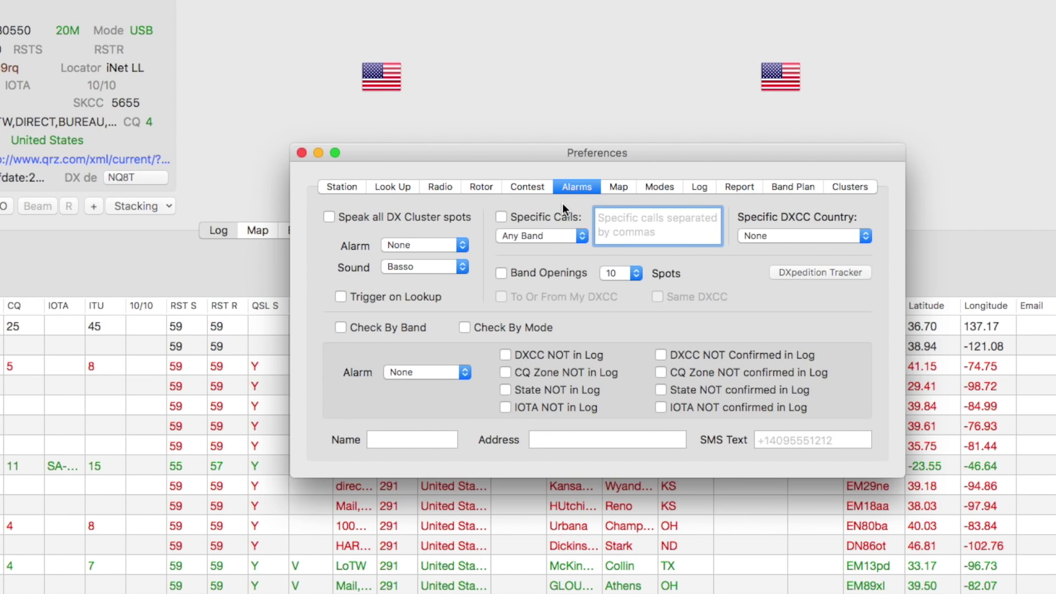
left_click(619, 188)
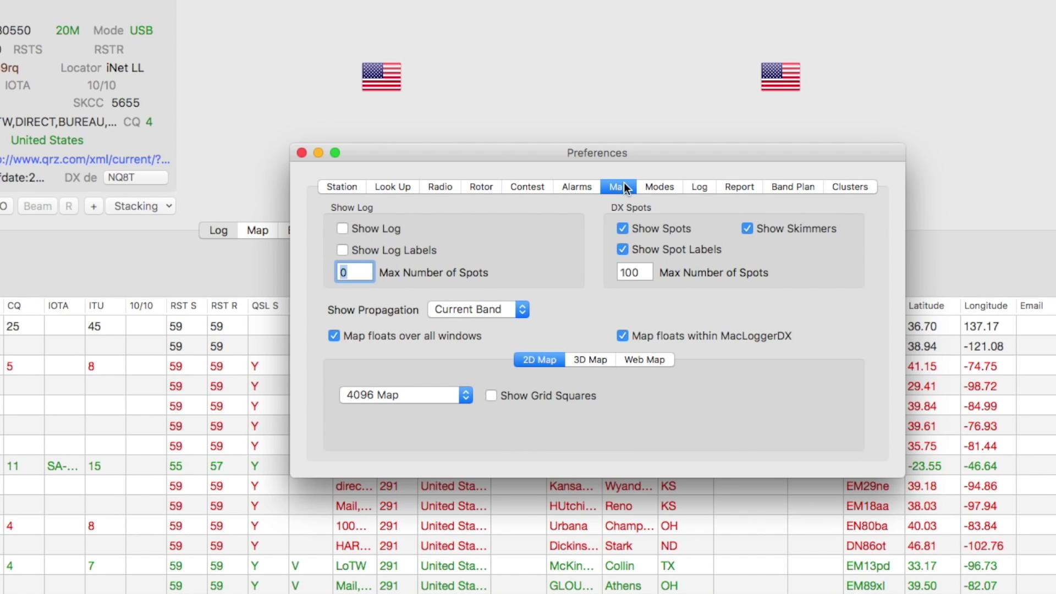
left_click(655, 187)
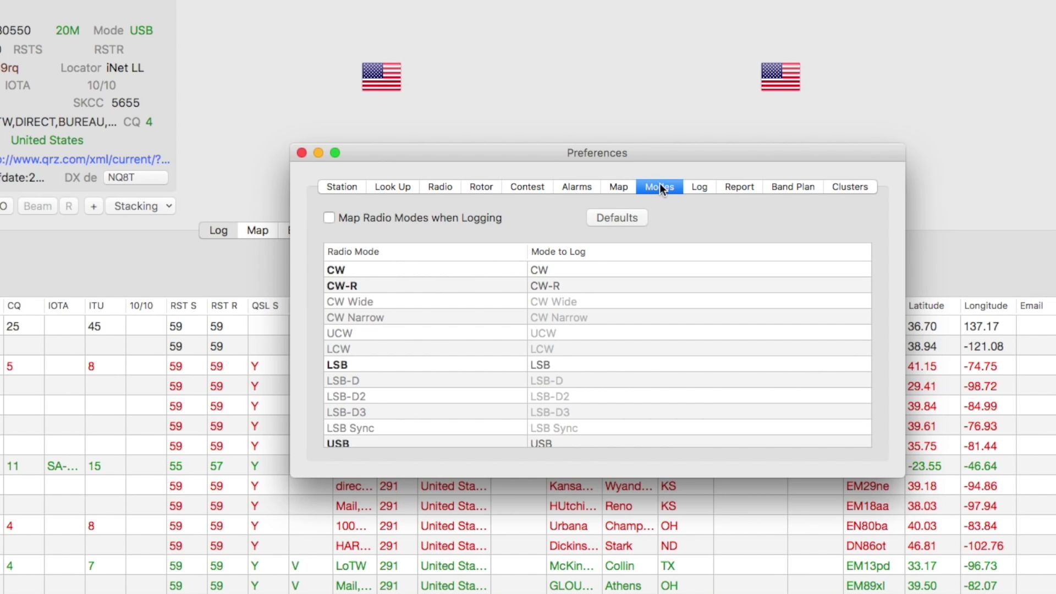
left_click(694, 189)
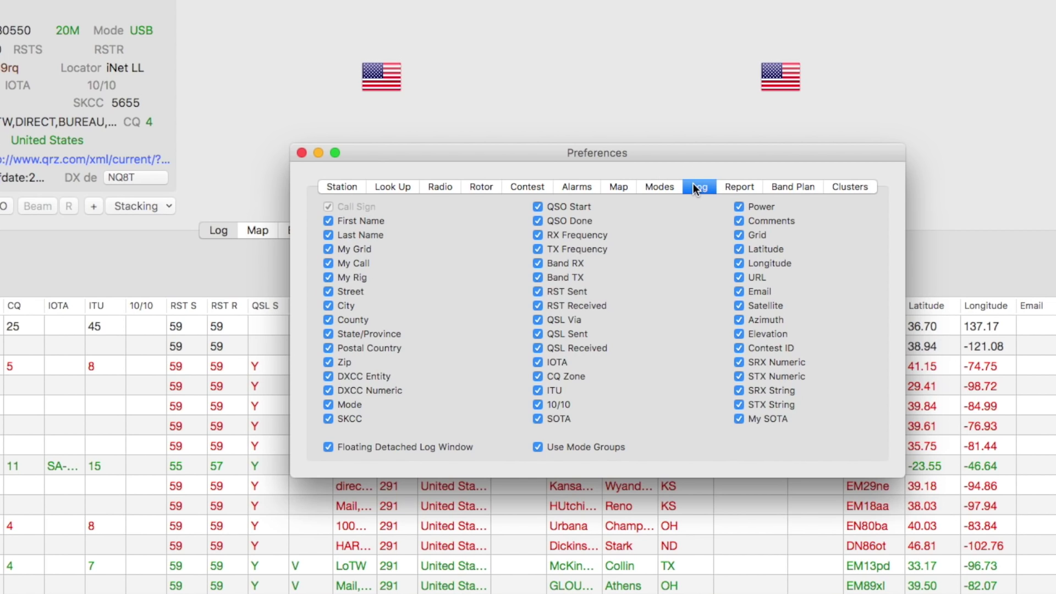
left_click(727, 184)
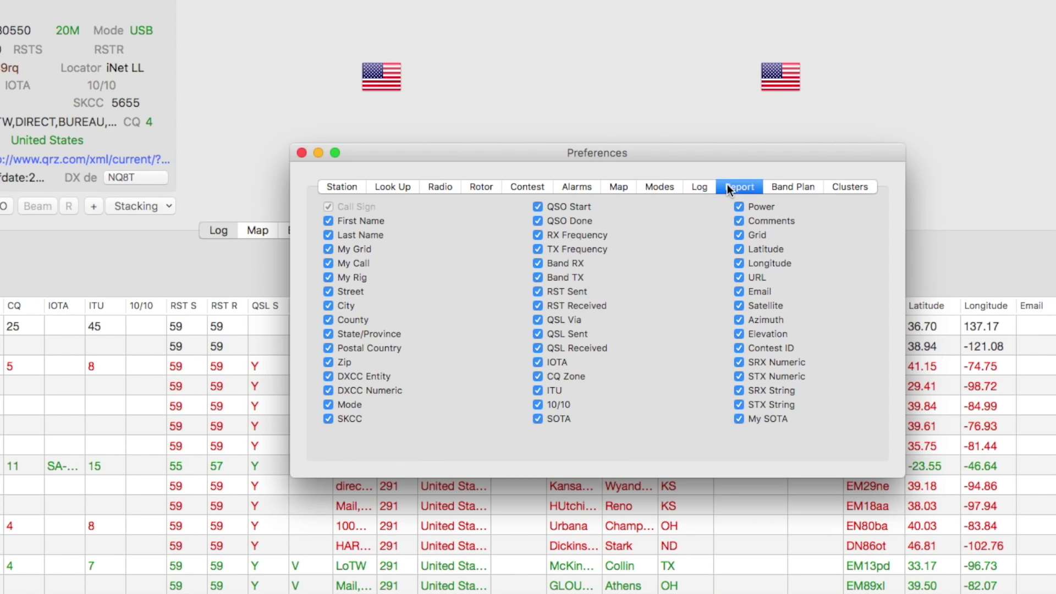
- Look through the USA band plan down to its highest frequencies and check the Clusters preferences
left_click(796, 188)
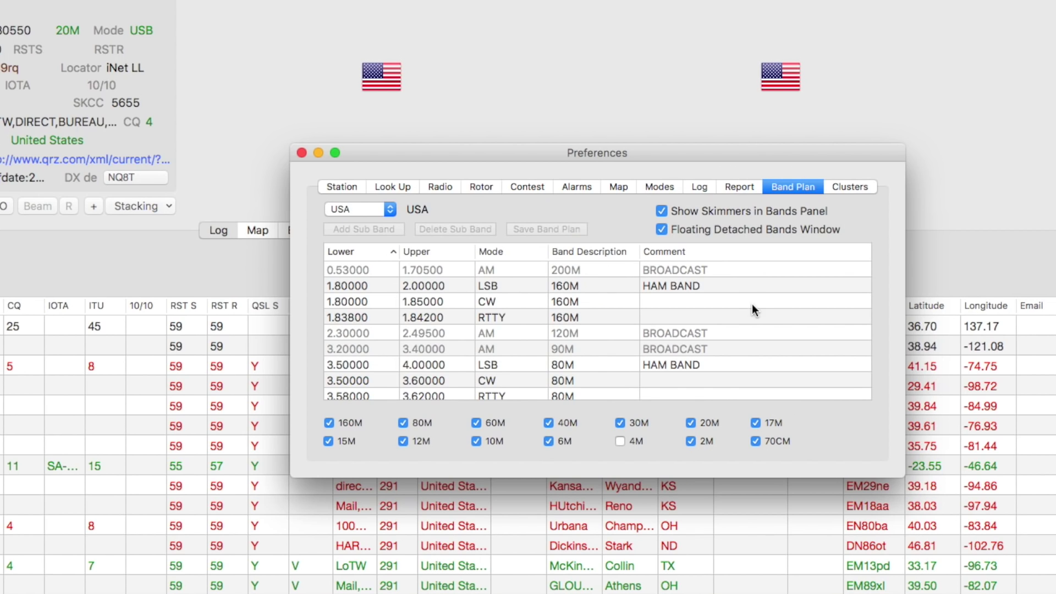
scroll(753, 305, "down", 10)
scroll(752, 304, "down", 15)
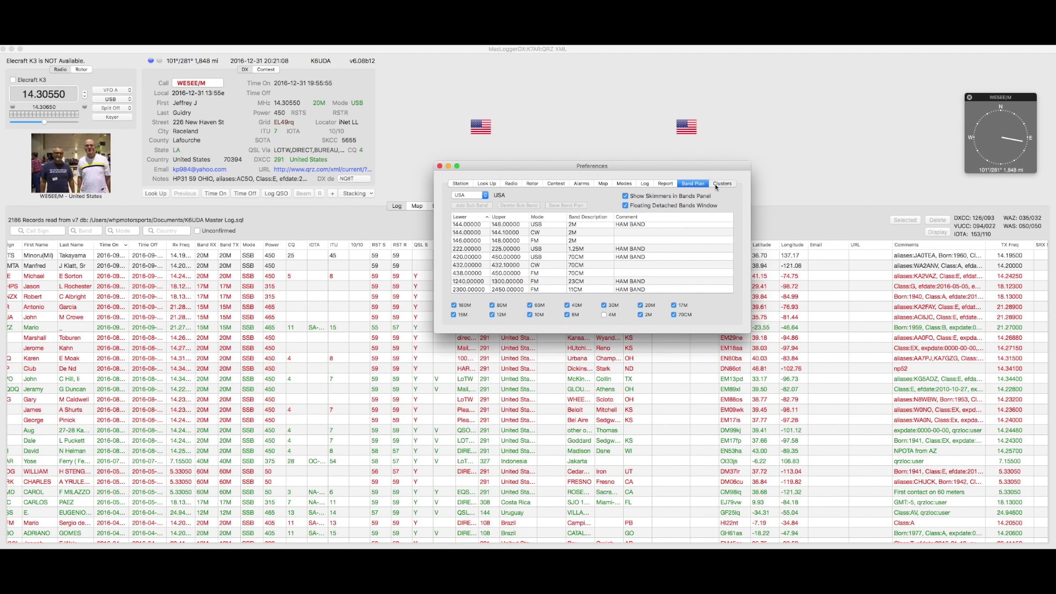
left_click(722, 184)
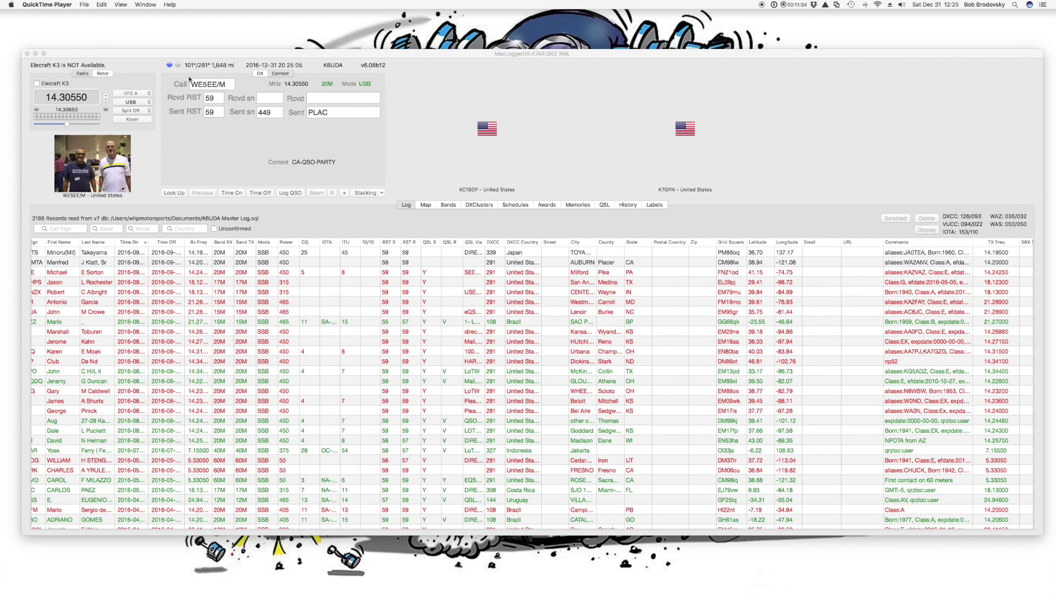
- Enable the Elecraft K3 radio connection and place the floating UTC clock above the bearing display
left_click(109, 51)
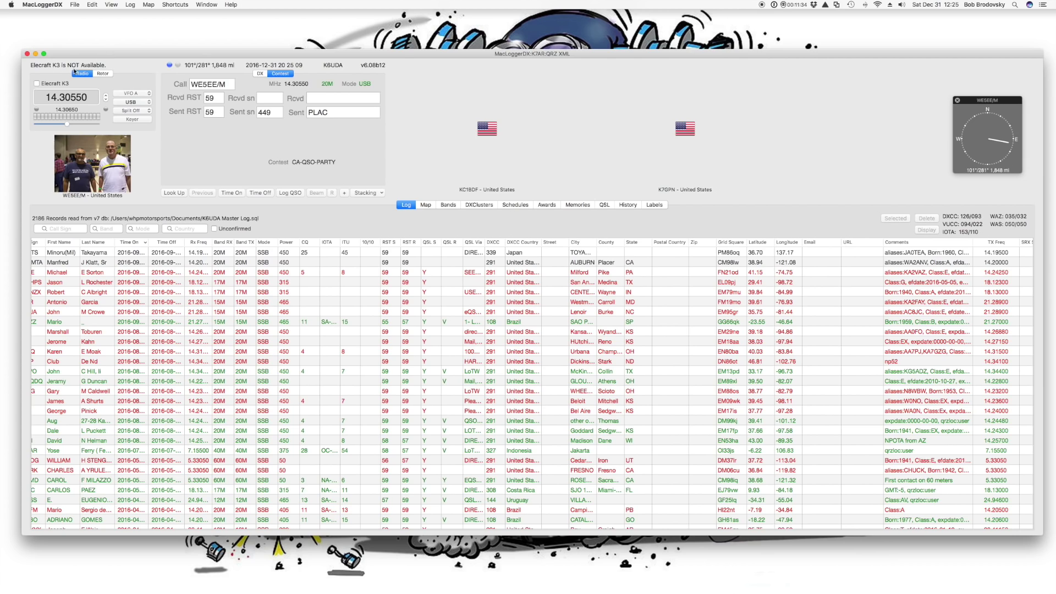
left_click(54, 84)
left_click(54, 5)
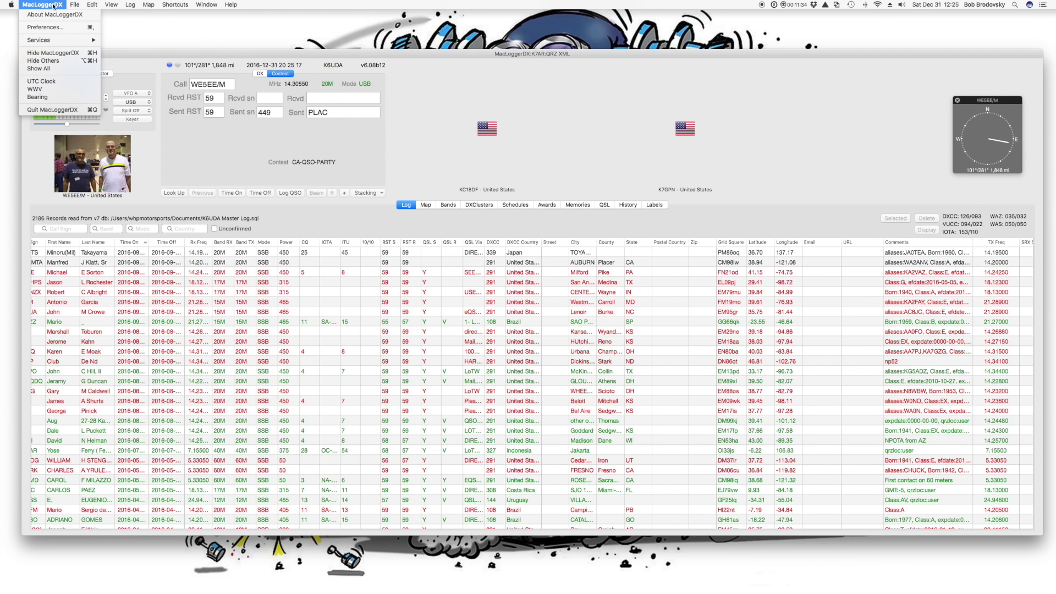
left_click(53, 82)
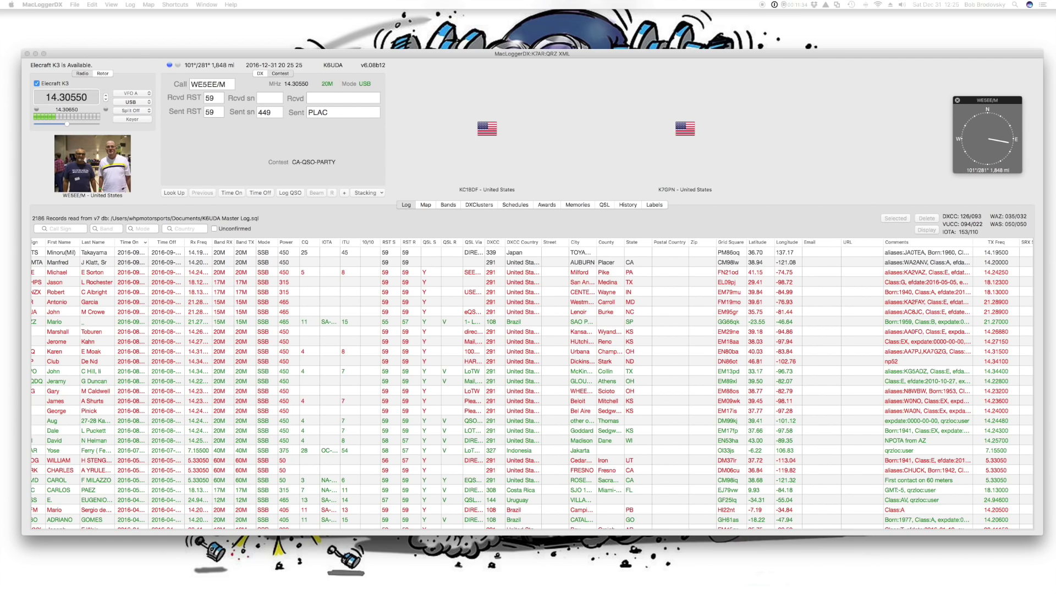
left_click_drag(19, 122, 986, 74)
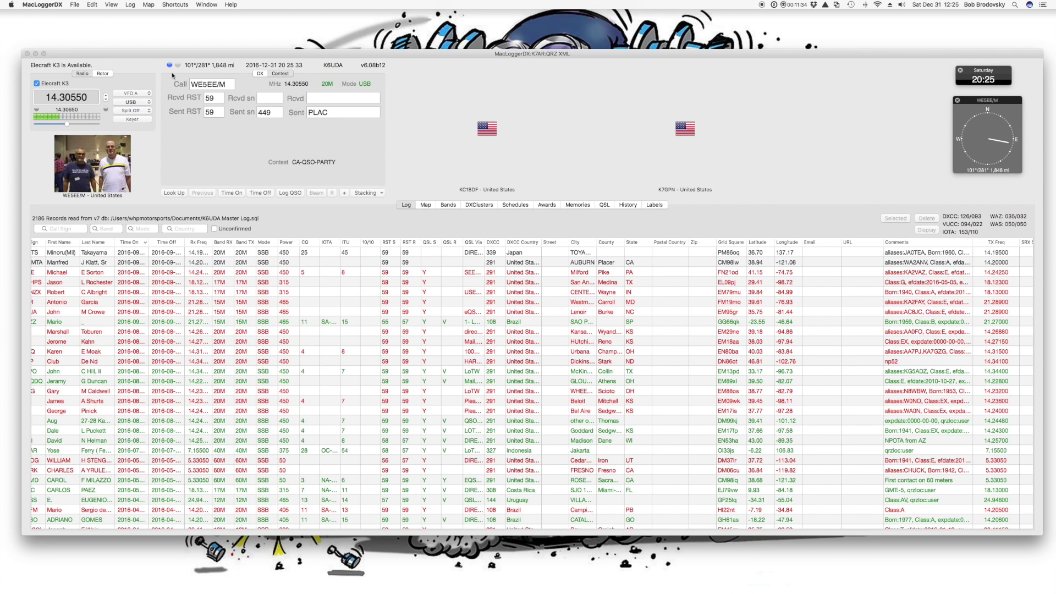
left_click(42, 5)
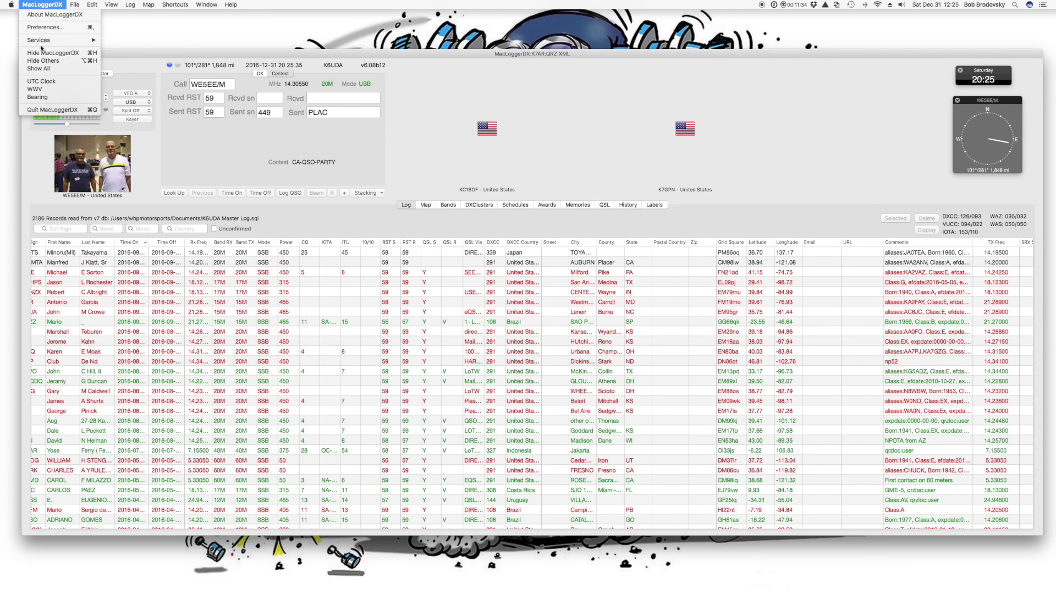
left_click(38, 81)
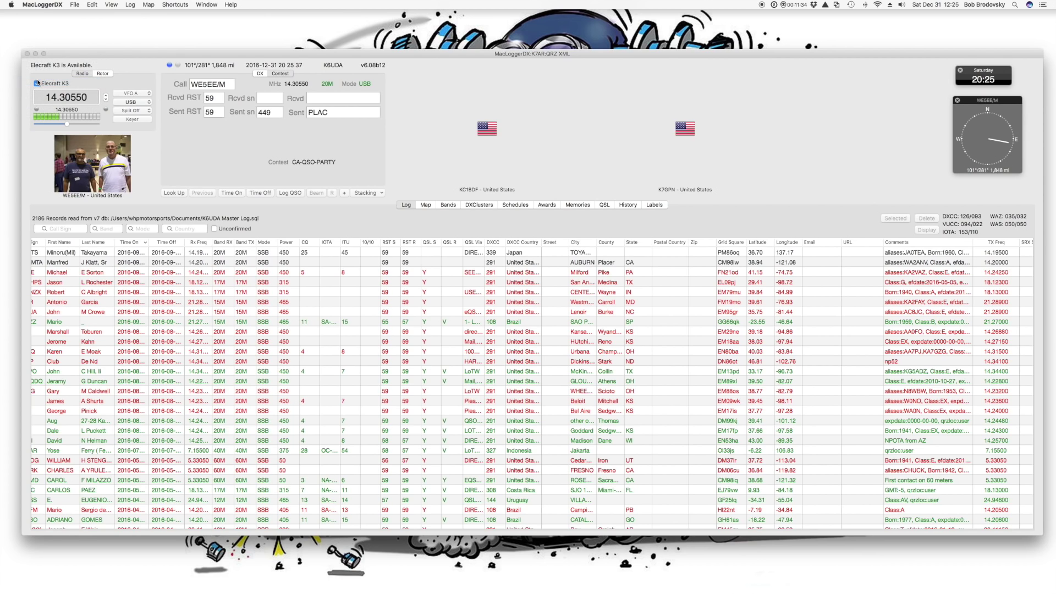
left_click(43, 4)
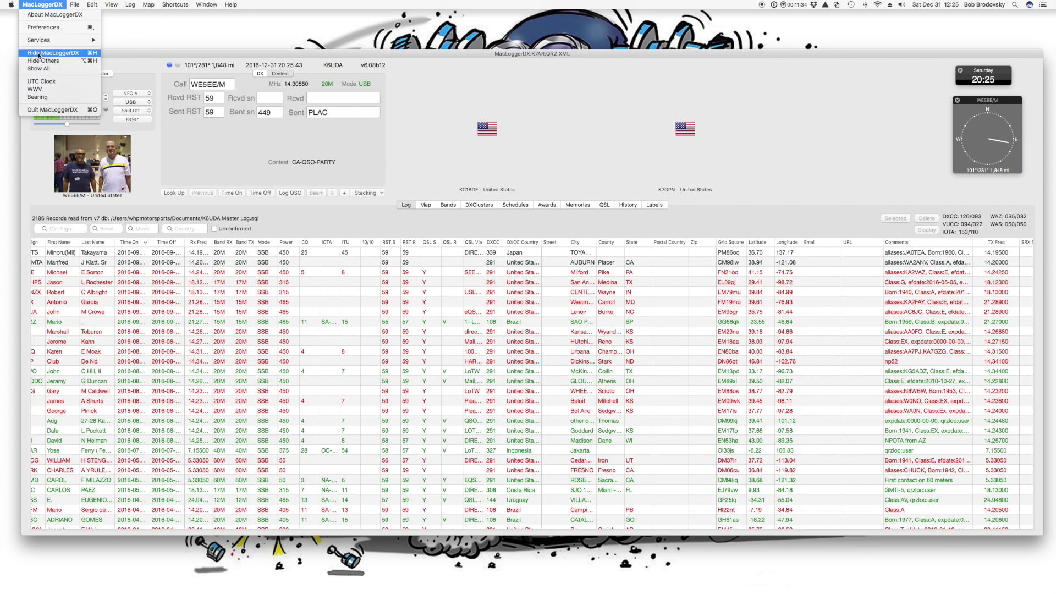
- Detach the Bands window and move it over the lower part of the log table
mouse_move(71, 4)
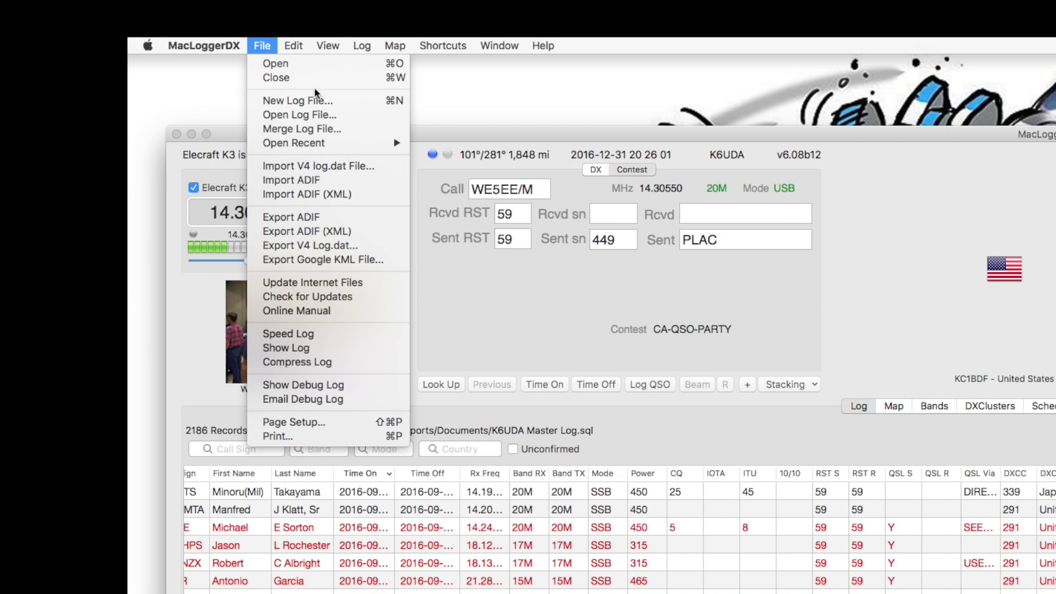
mouse_move(294, 50)
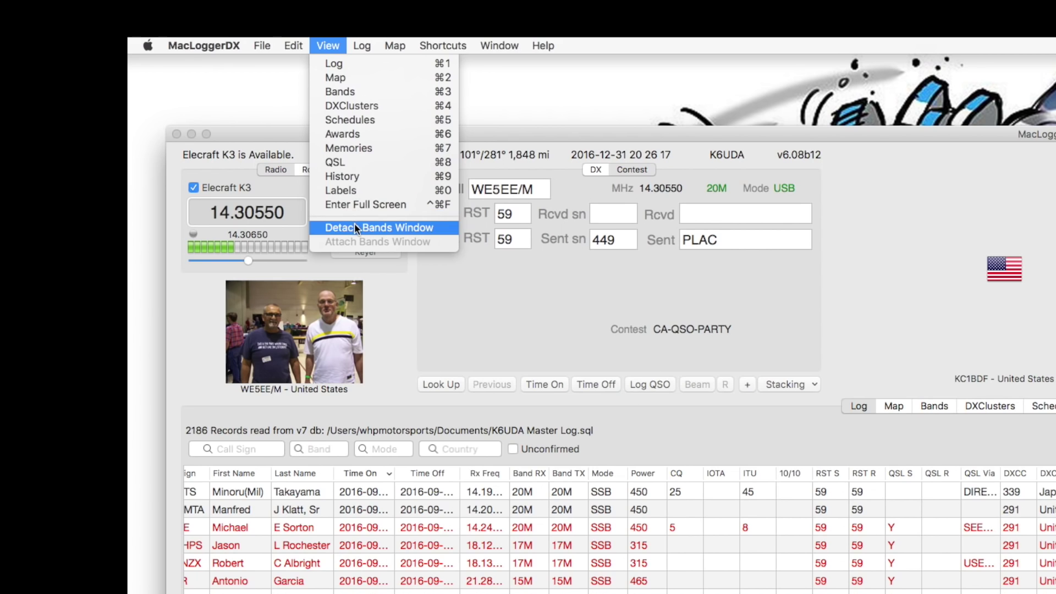
mouse_move(358, 48)
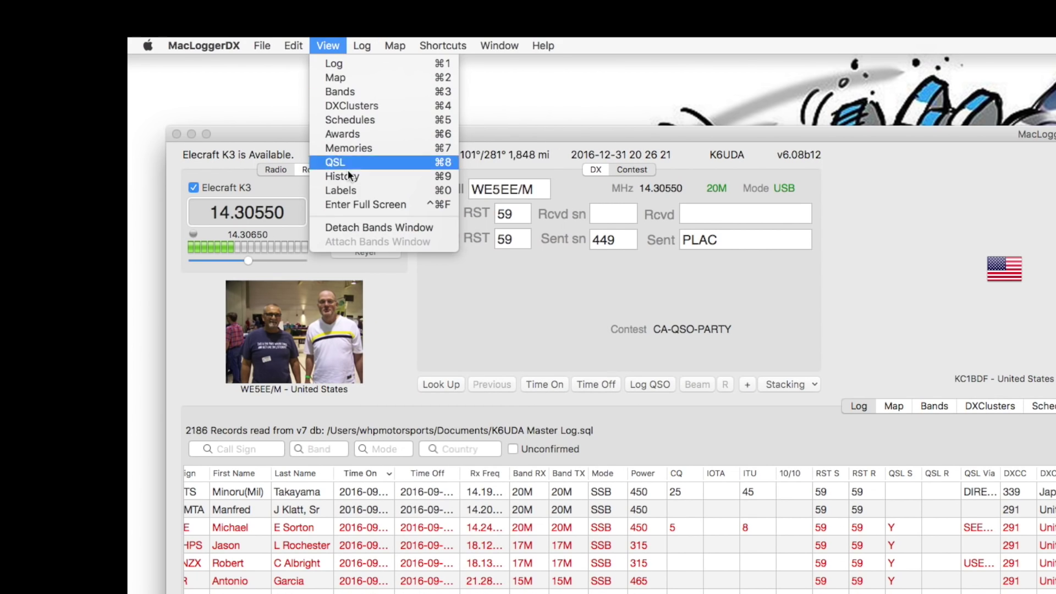
left_click(350, 227)
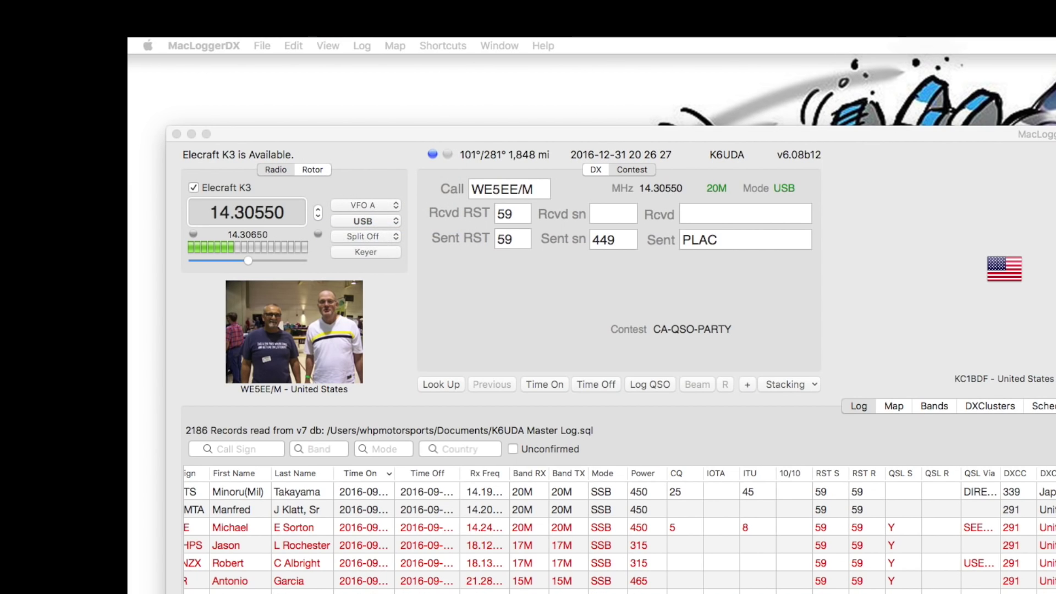
left_click_drag(731, 441, 1055, 593)
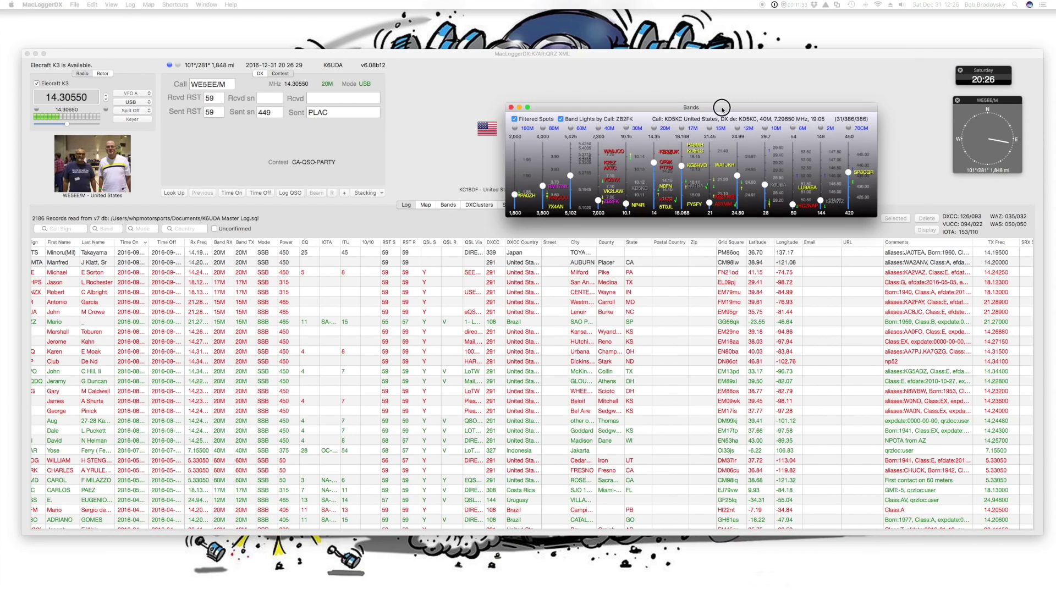
left_click_drag(737, 367, 739, 390)
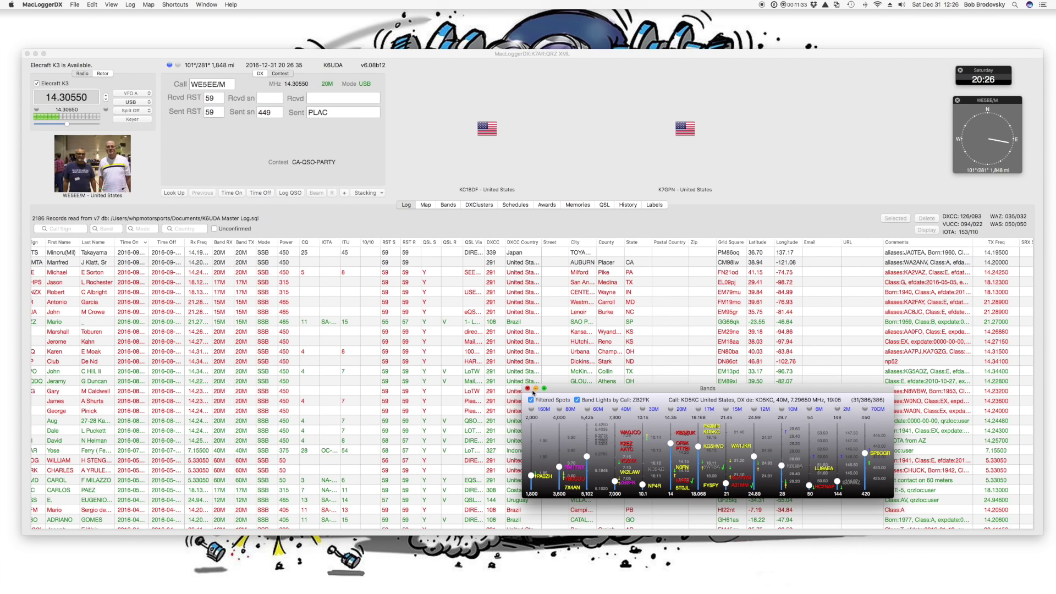
left_click(131, 4)
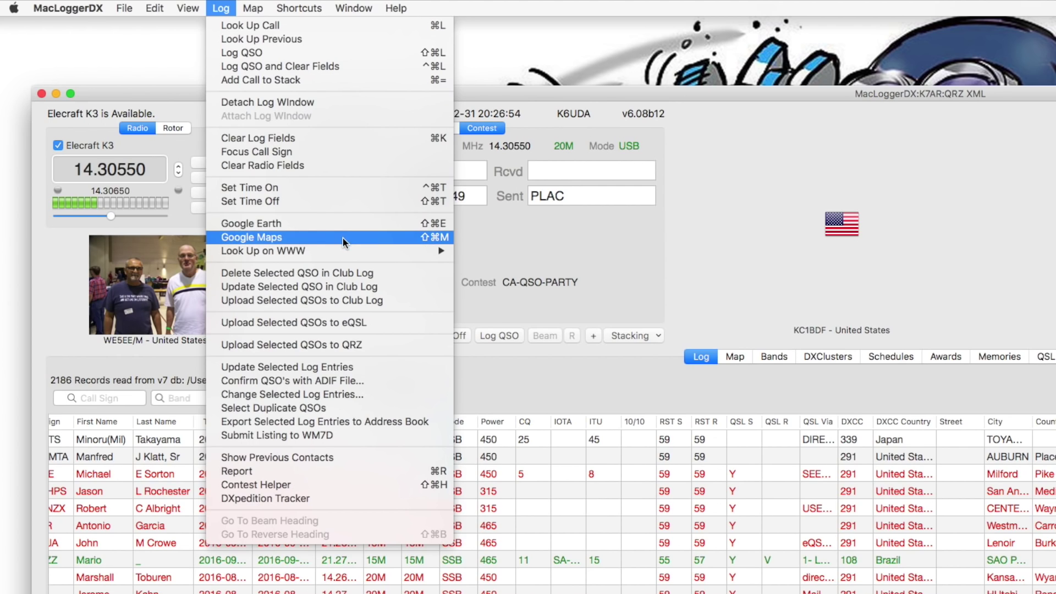
mouse_move(341, 247)
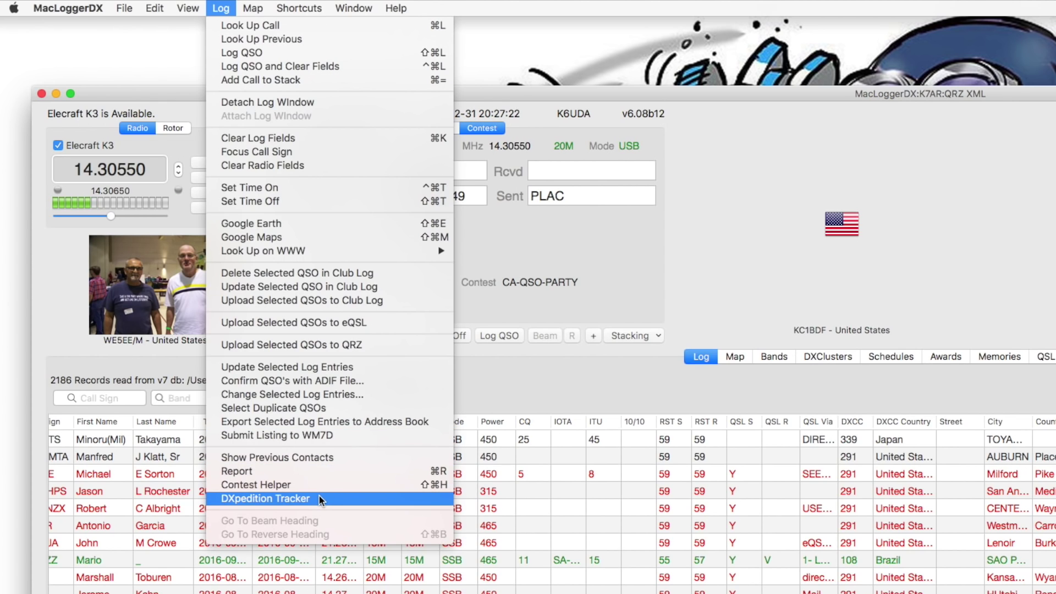
mouse_move(254, 8)
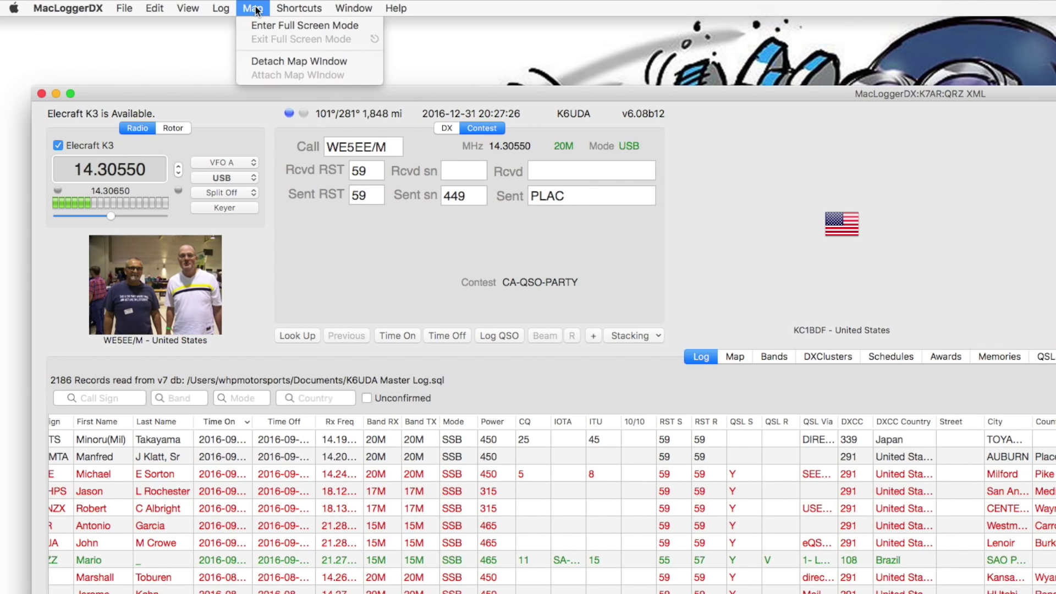
- Focus the VFO and step the Elecraft K3's frequency up to 14.30560 MHz
mouse_move(289, 8)
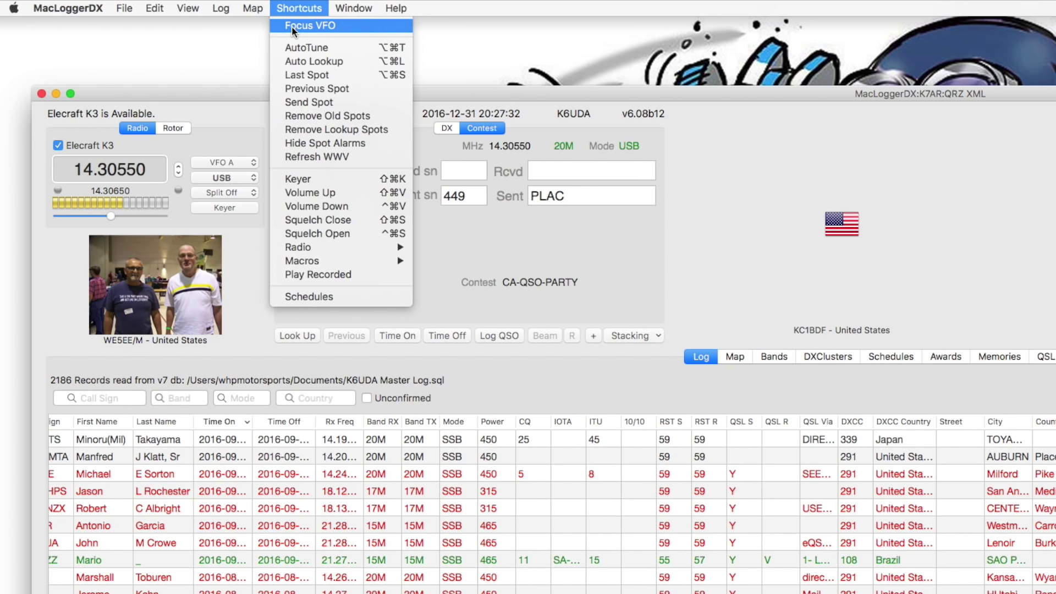
left_click(292, 25)
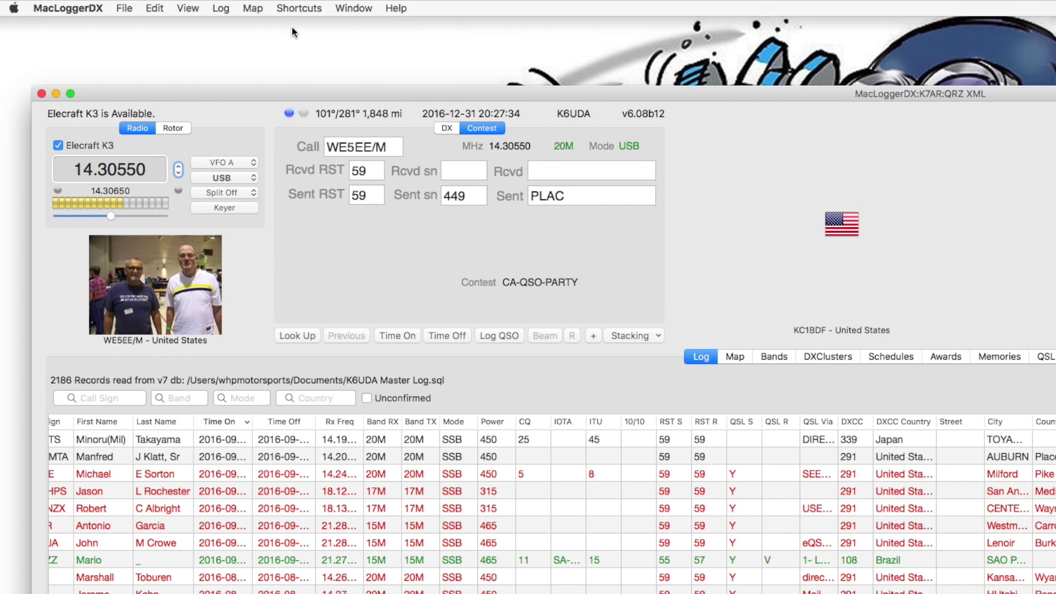
left_click(179, 168)
left_click(179, 168)
left_click(179, 168)
left_click(179, 168)
left_click(178, 168)
left_click(179, 167)
left_click(179, 168)
left_click(179, 168)
left_click(179, 168)
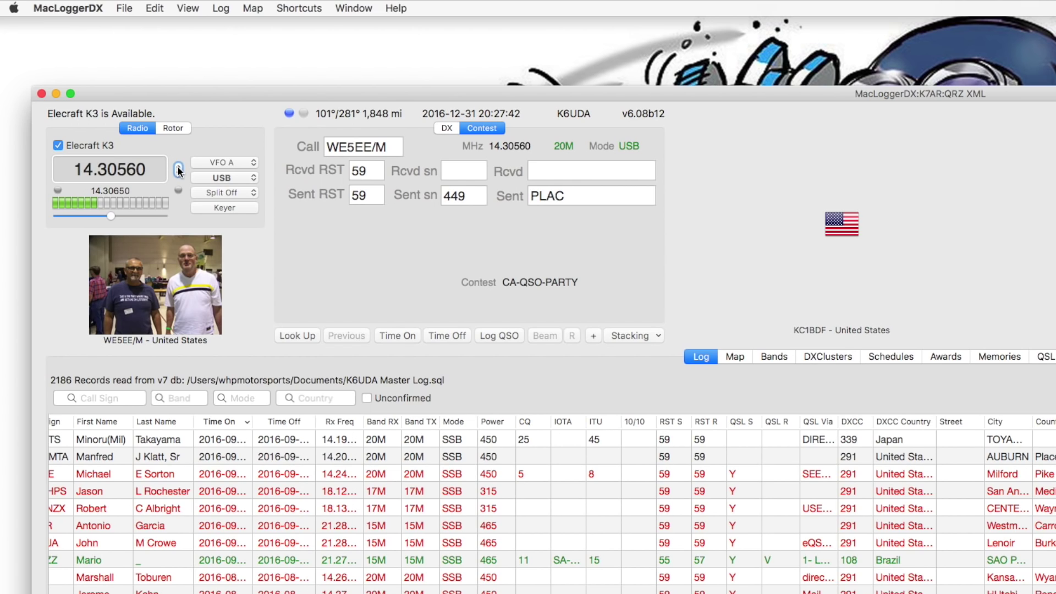